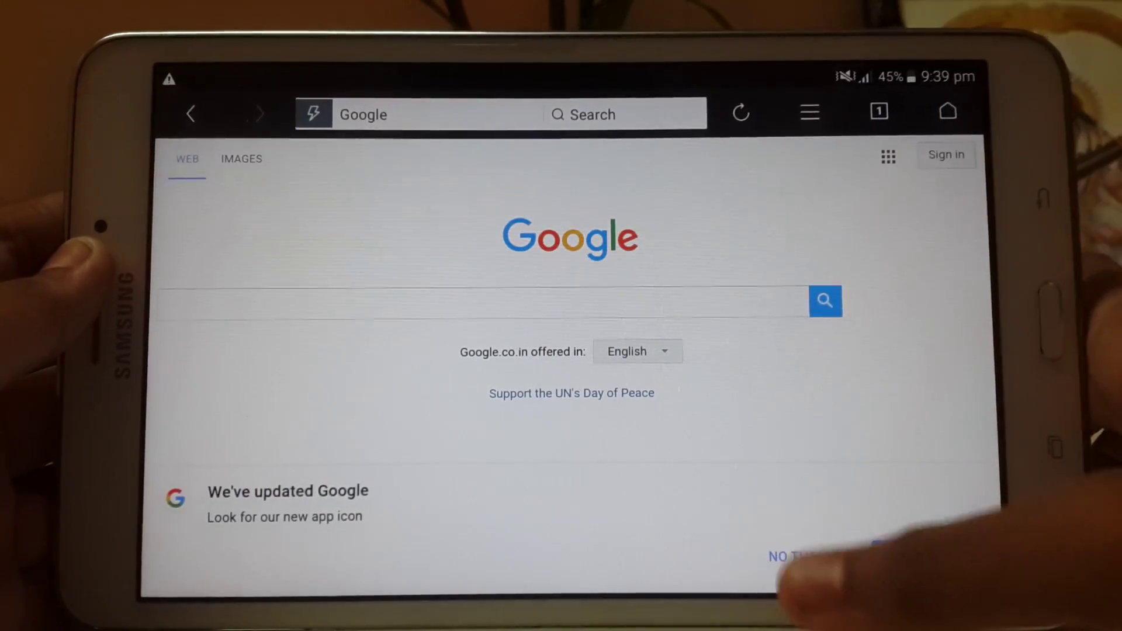
- Dismiss the 'We've updated Google' banner on the Google page with NO THANKS
click(806, 558)
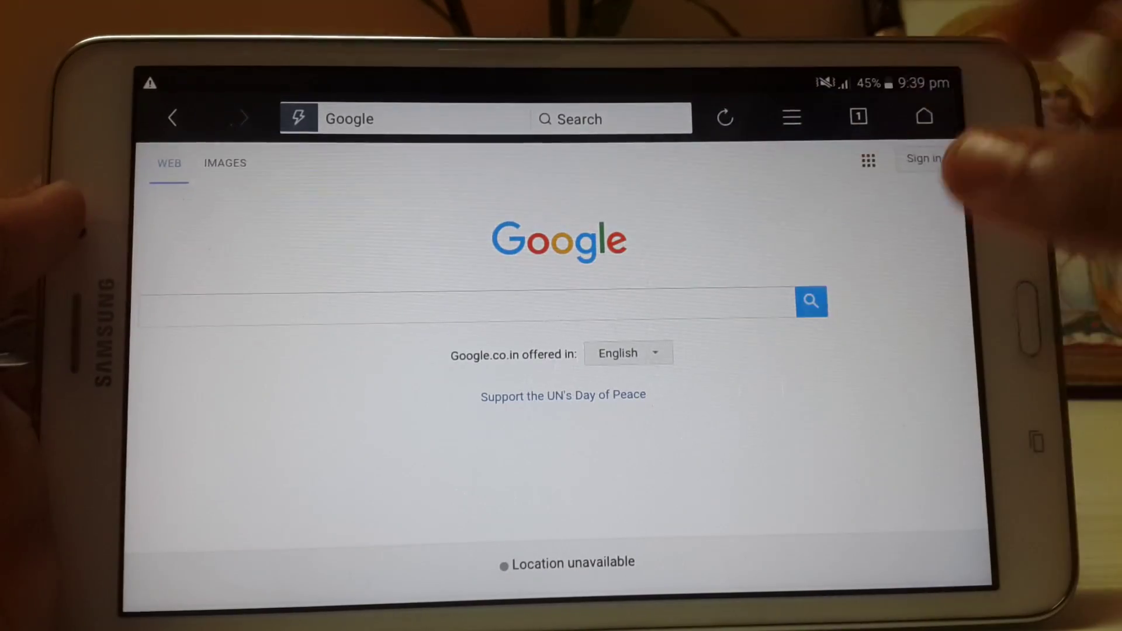
- Search Google for 'sammobile', refresh after the connection error, and open SamMobile
click(684, 300)
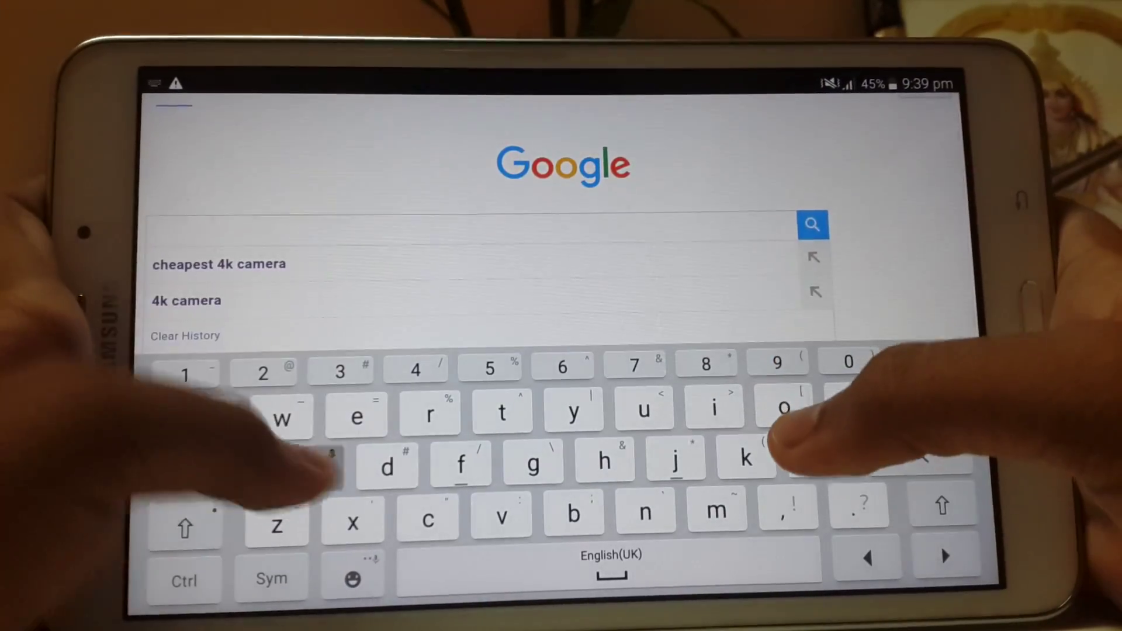
text(sammo)
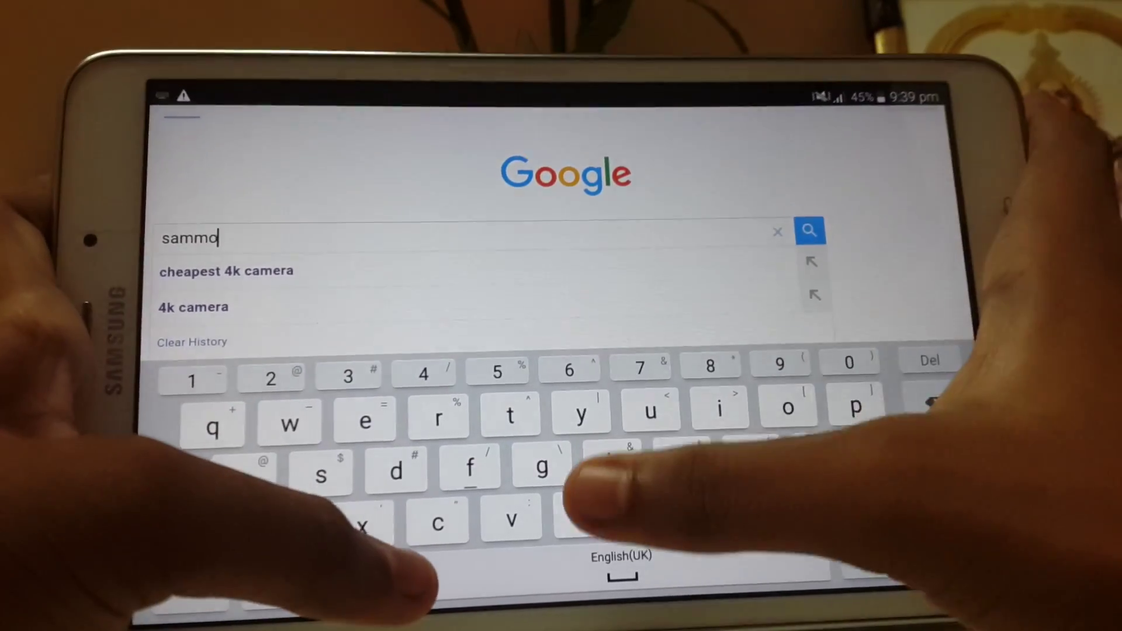
text(bile)
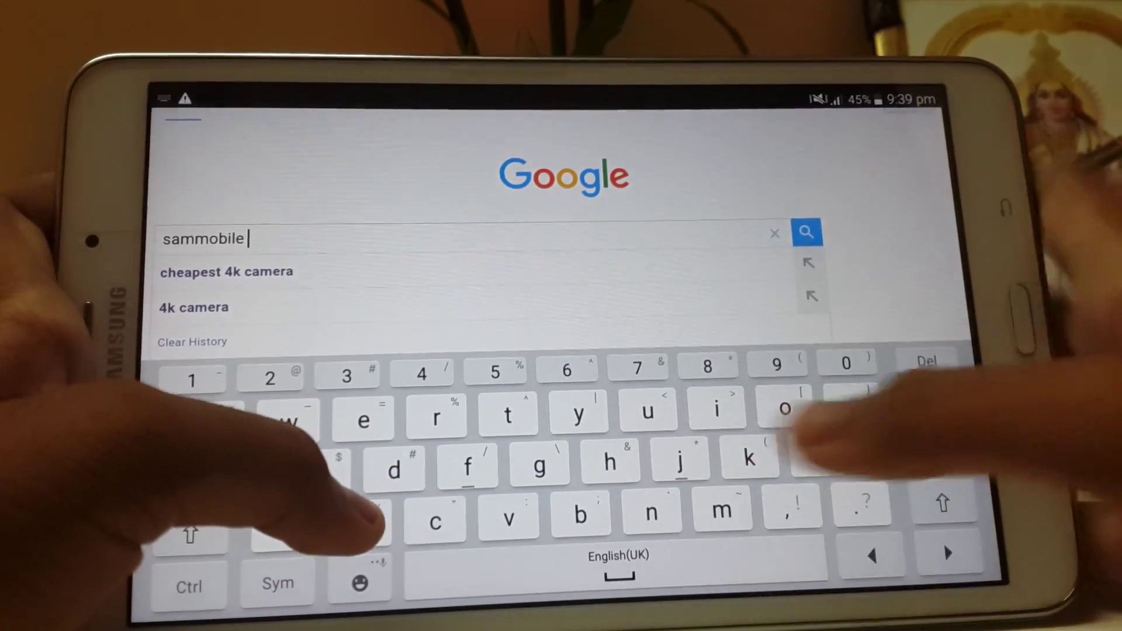
click(915, 452)
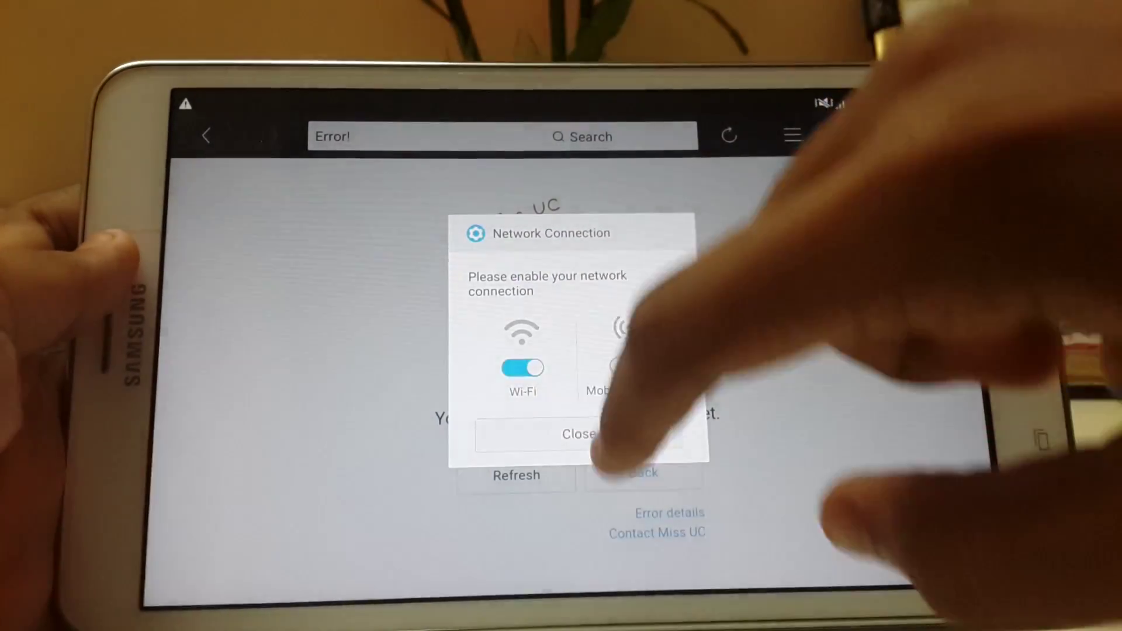
click(578, 435)
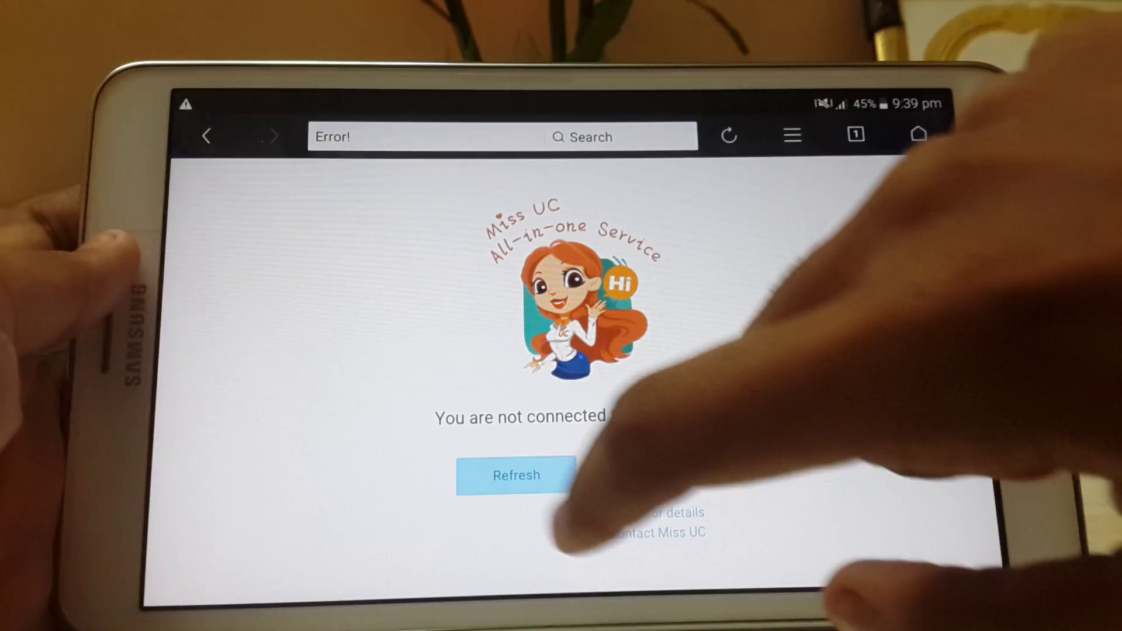
click(517, 473)
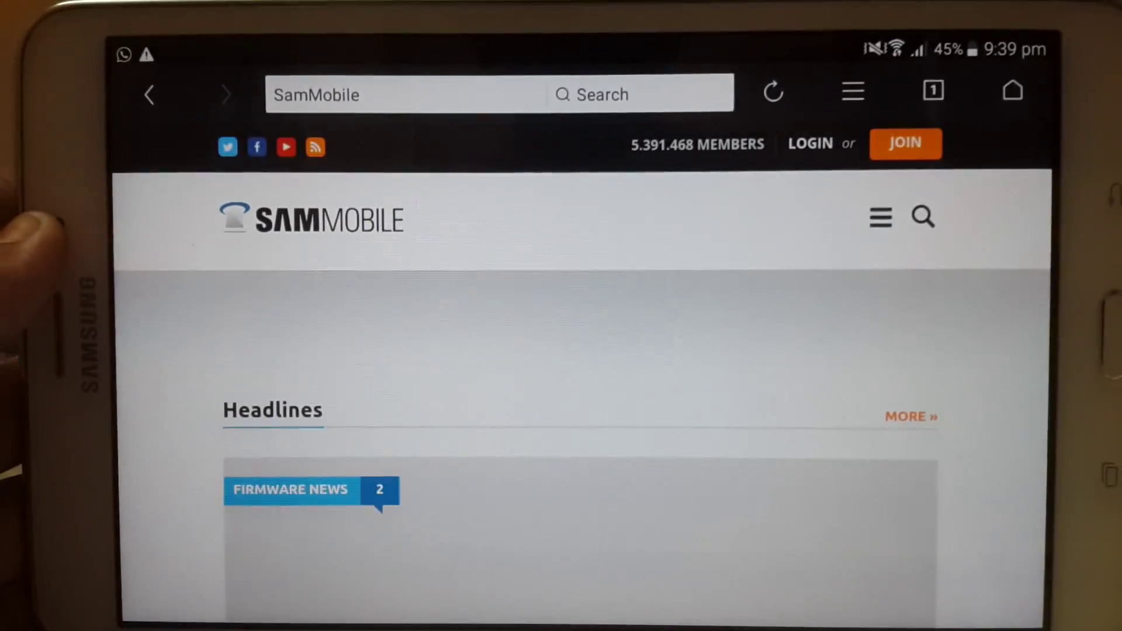
scroll(876, 439, down, 5)
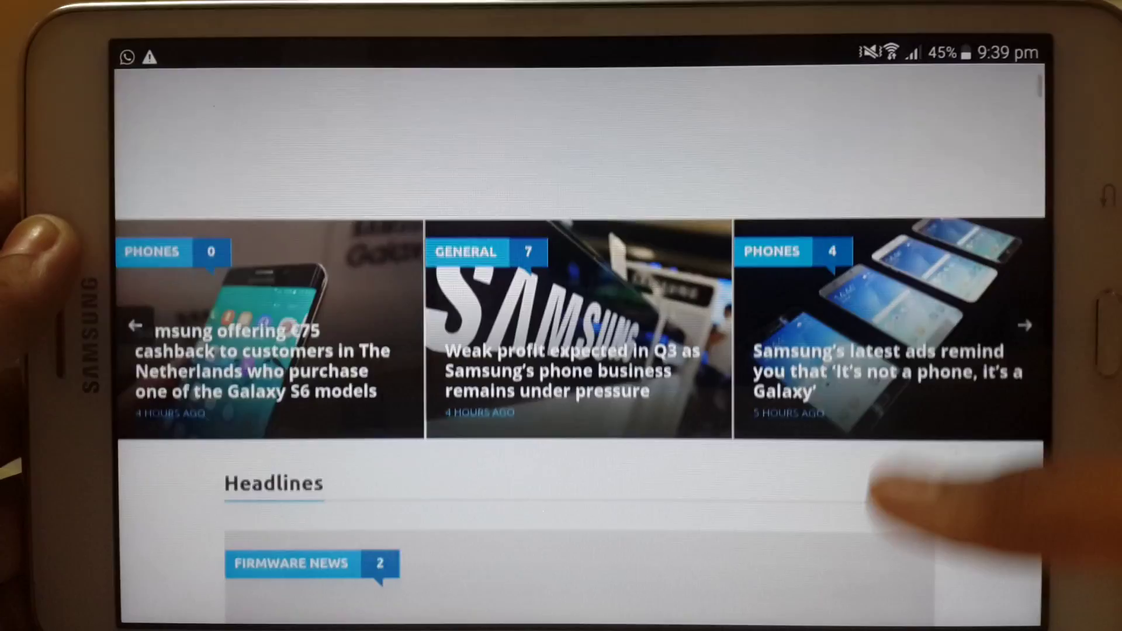
scroll(912, 394, down, 3)
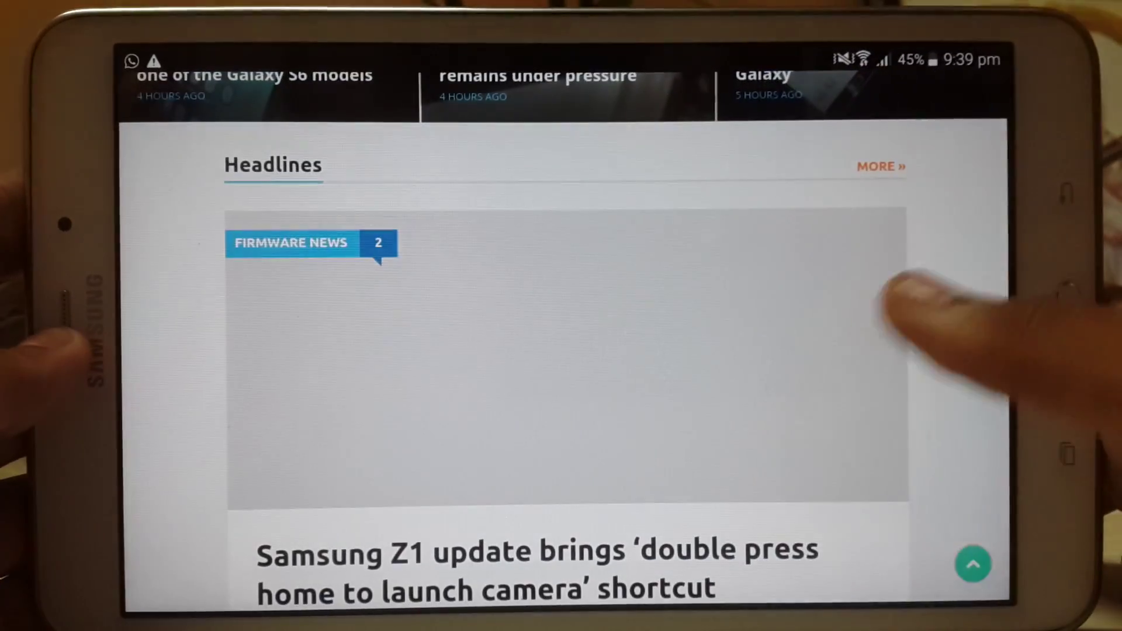
scroll(911, 368, down, 4)
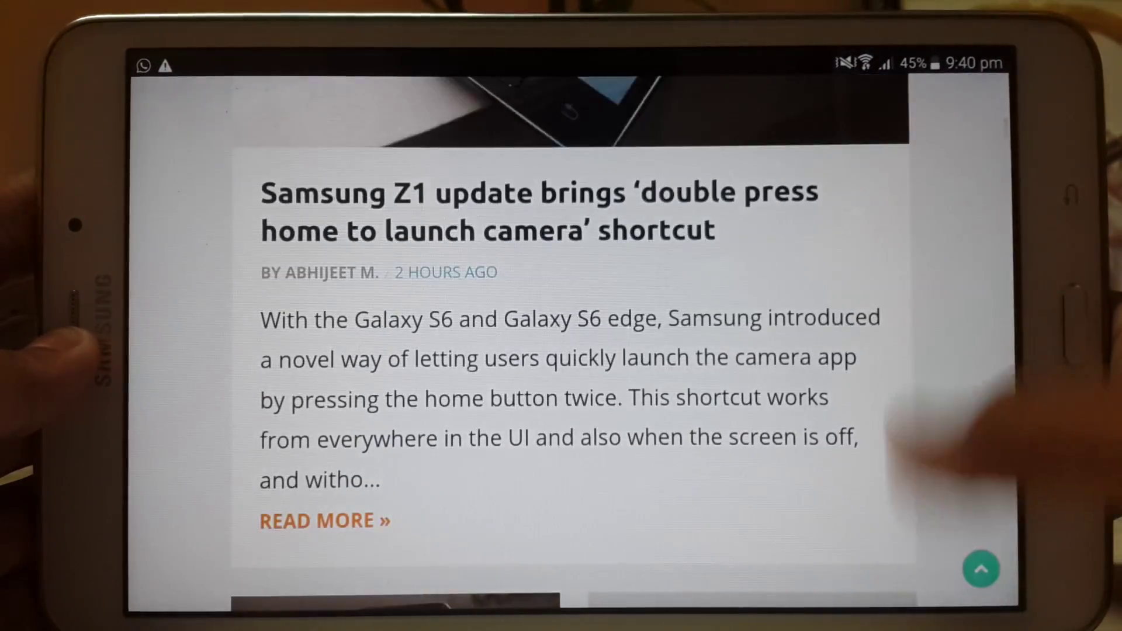
- Return to the top of SamMobile and choose Firmware from the hamburger menu
click(973, 564)
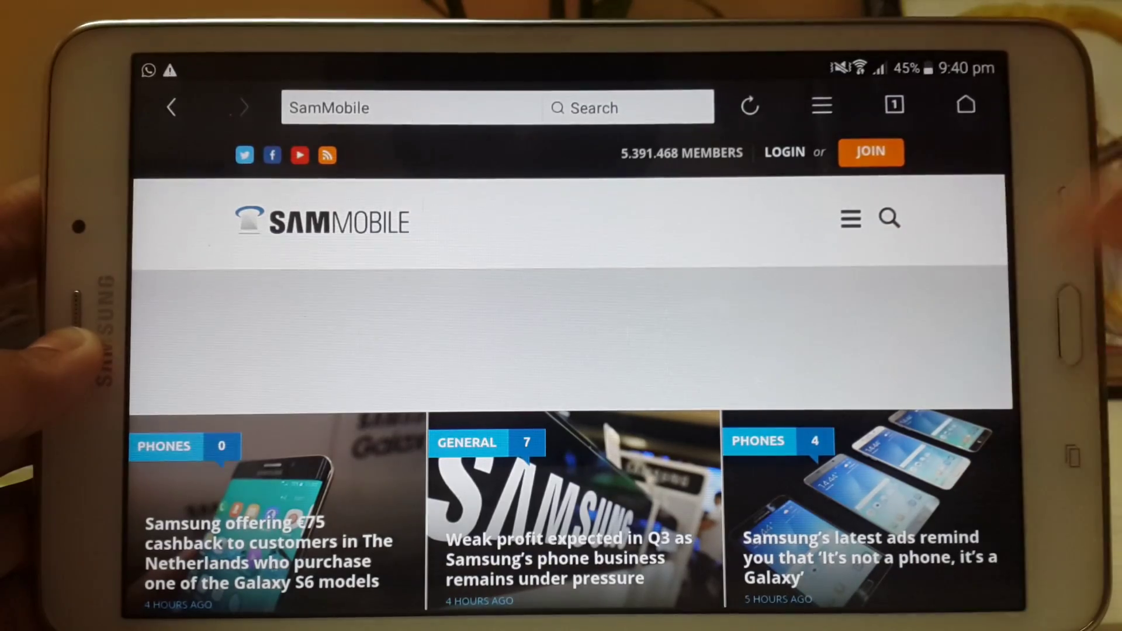
click(850, 219)
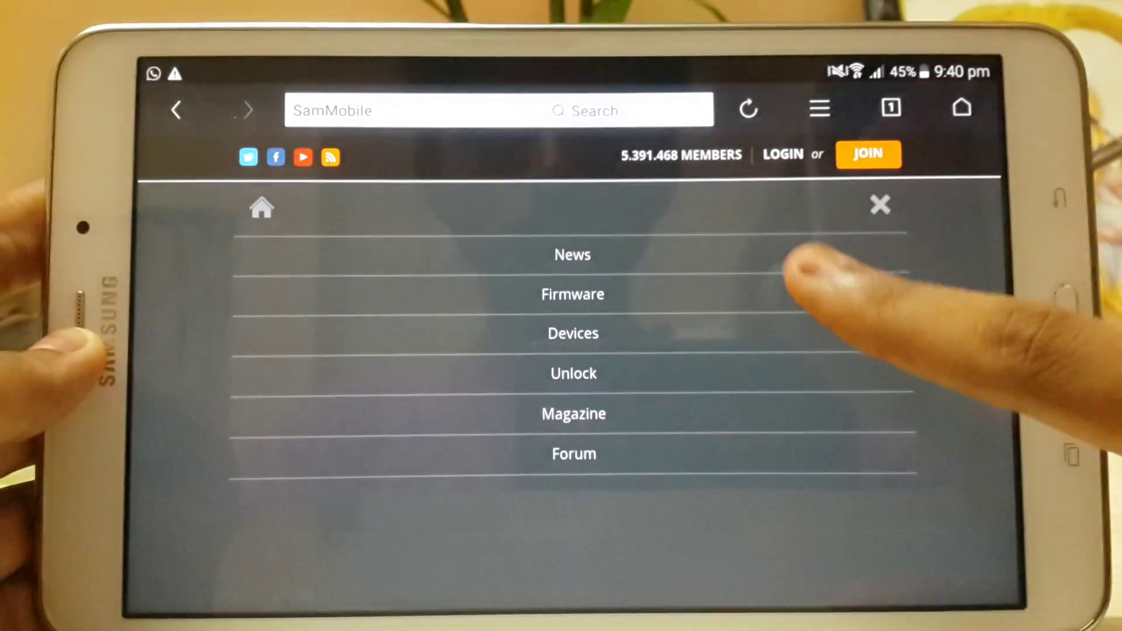
click(572, 295)
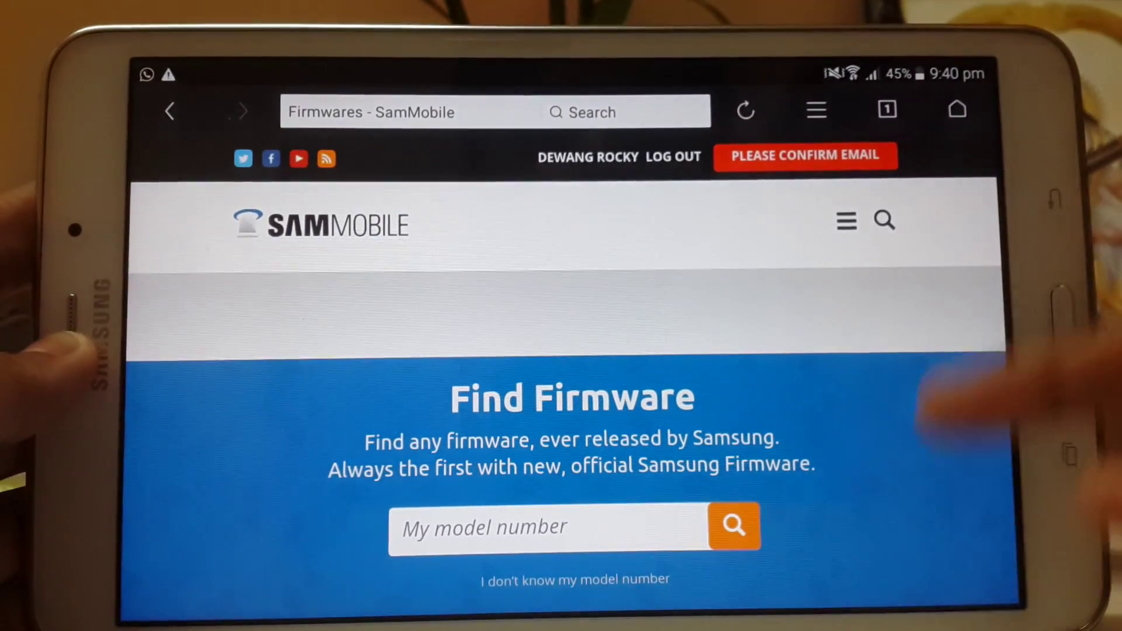
scroll(790, 439, down, 3)
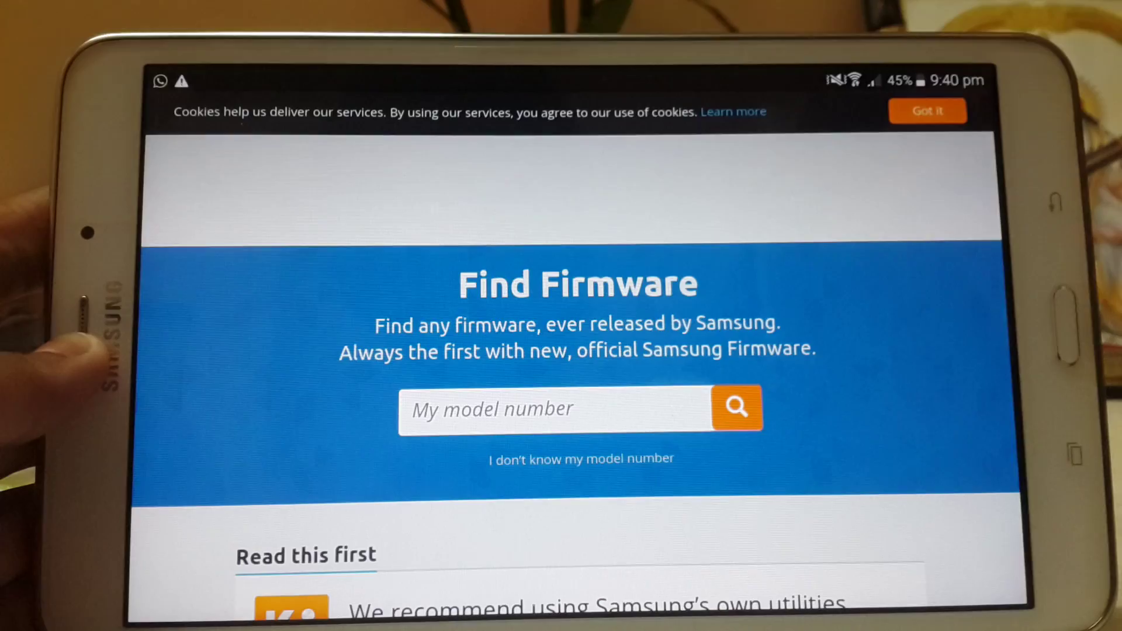
- Search models for 'TAB4 8.0' and submit the GALAXY Tab4 8.0 3G (SM-T331) suggestion
click(552, 409)
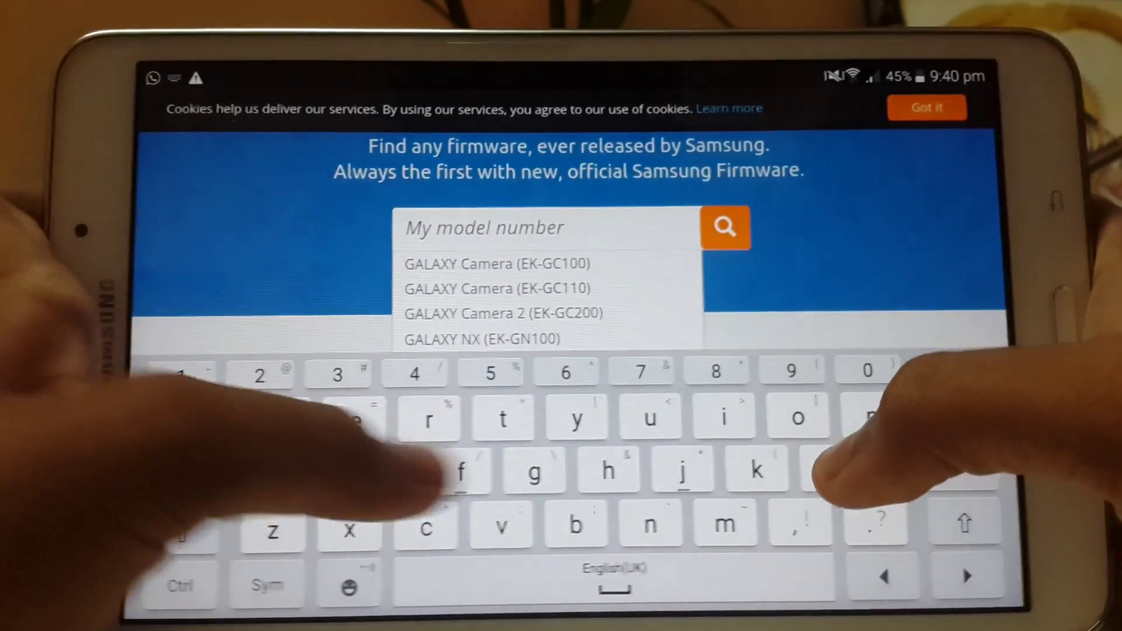
text(TAB)
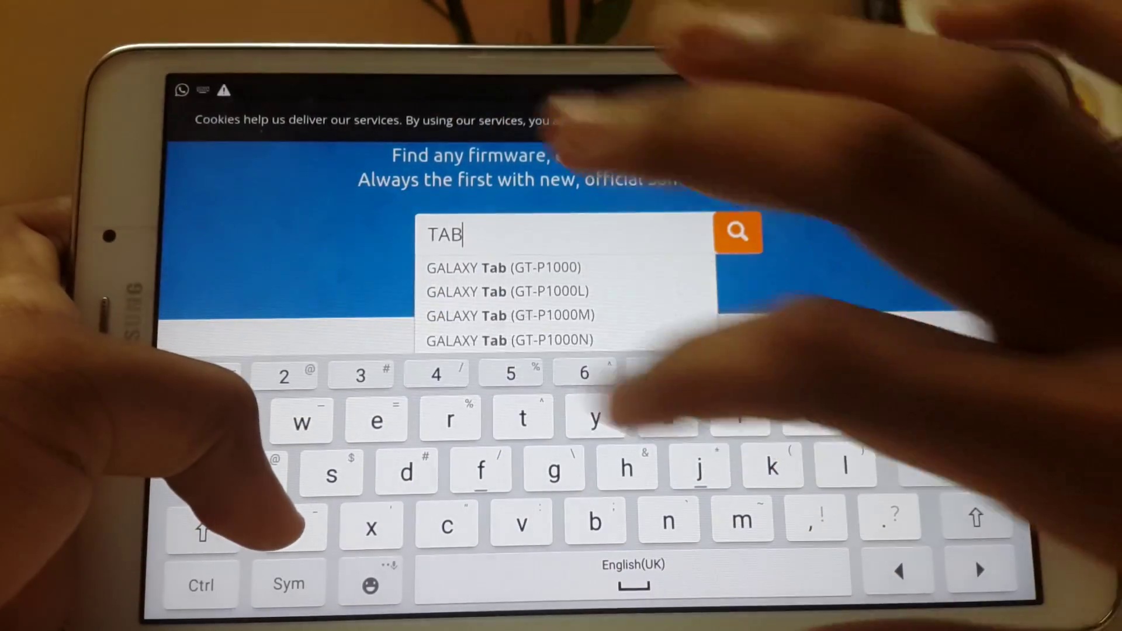
text(4)
scroll(832, 264, down, 2)
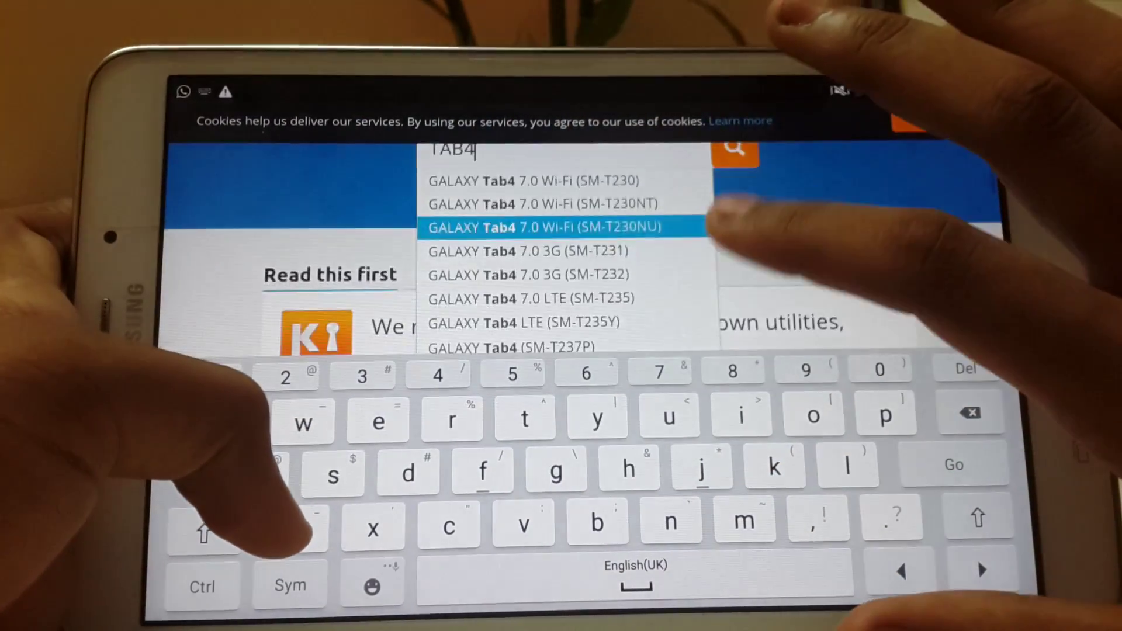
scroll(833, 264, up, 1)
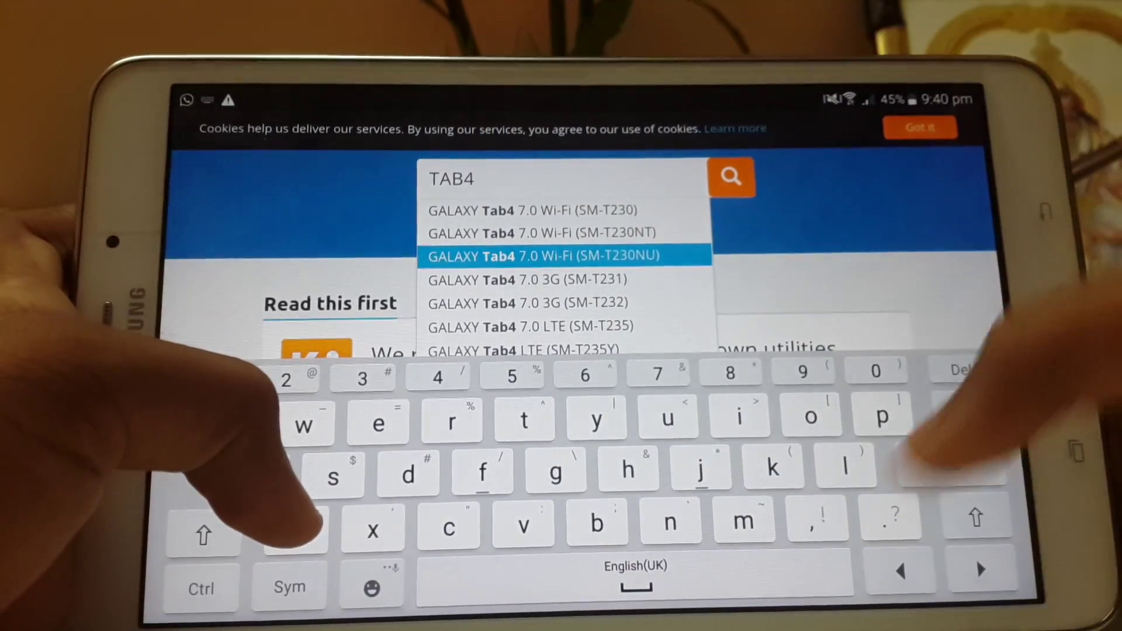
key(BackSpace)
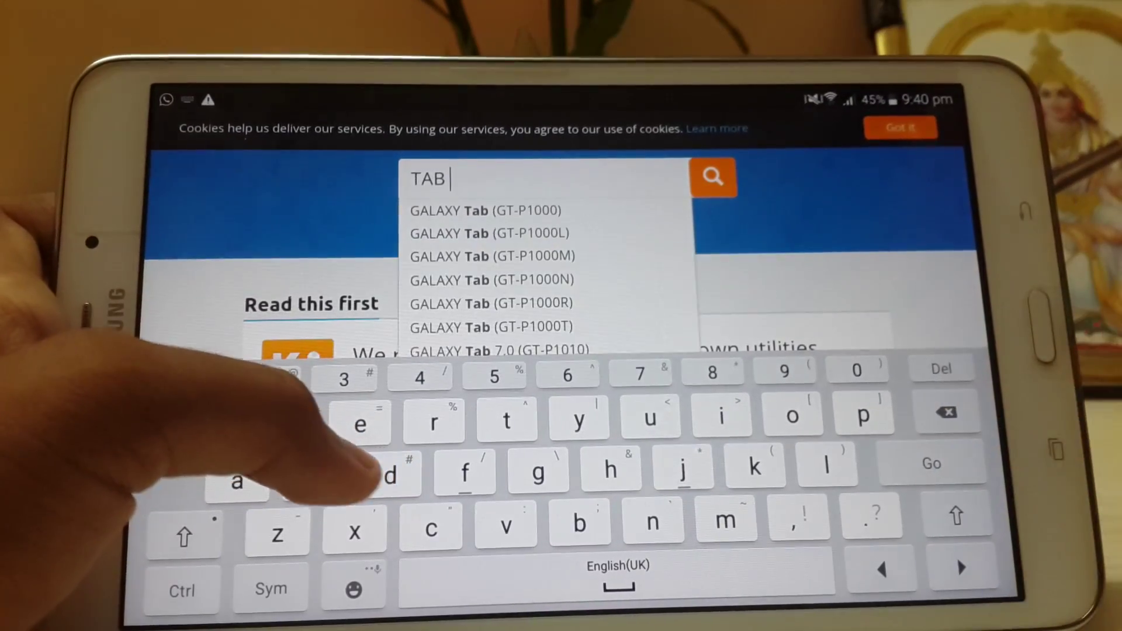
key(BackSpace)
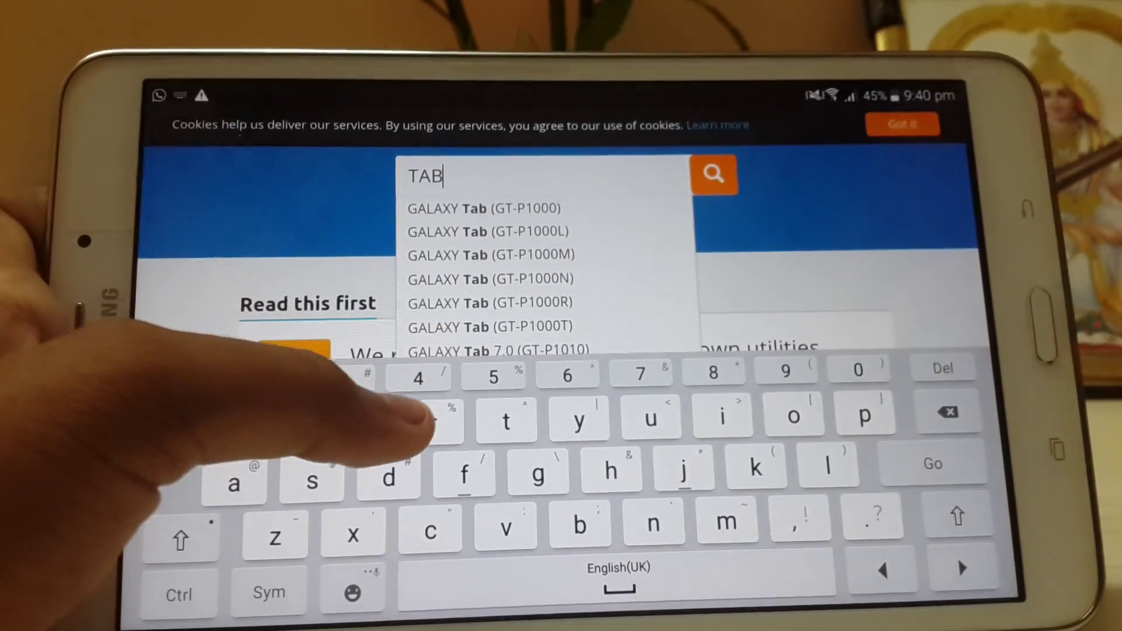
text(4)
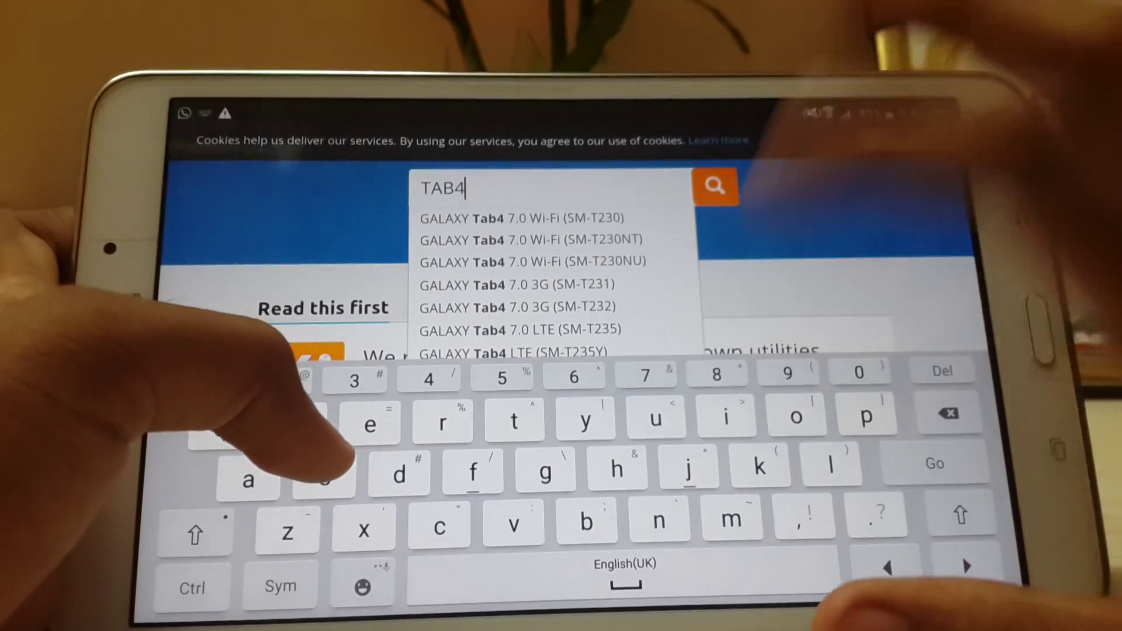
text( 8.0)
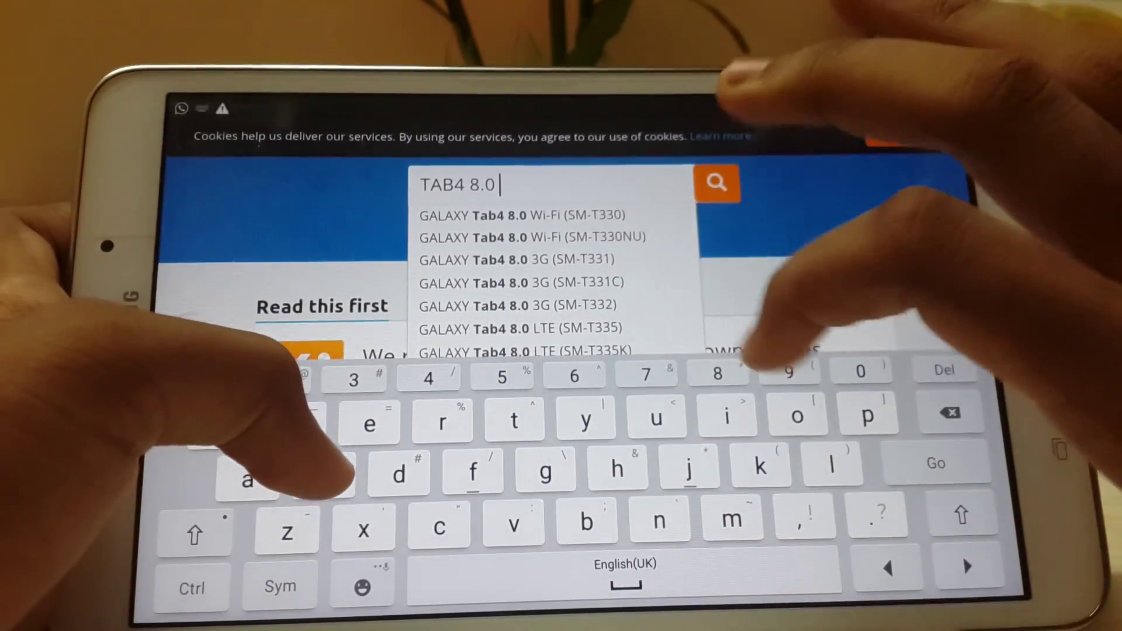
click(517, 259)
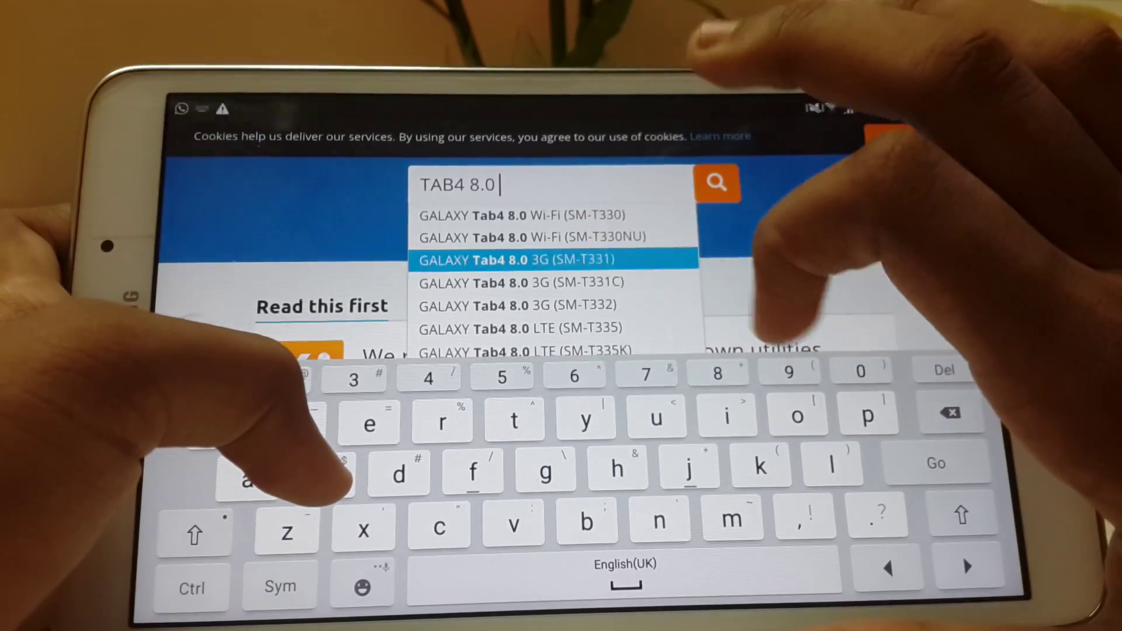
click(936, 463)
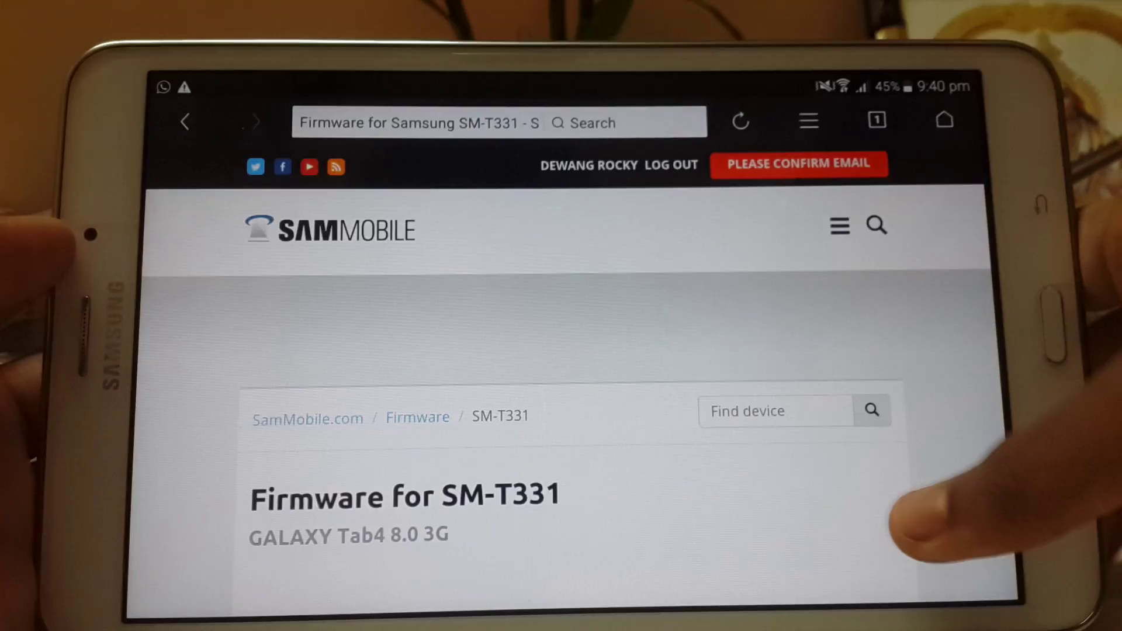
scroll(876, 438, down, 10)
scroll(877, 394, up, 8)
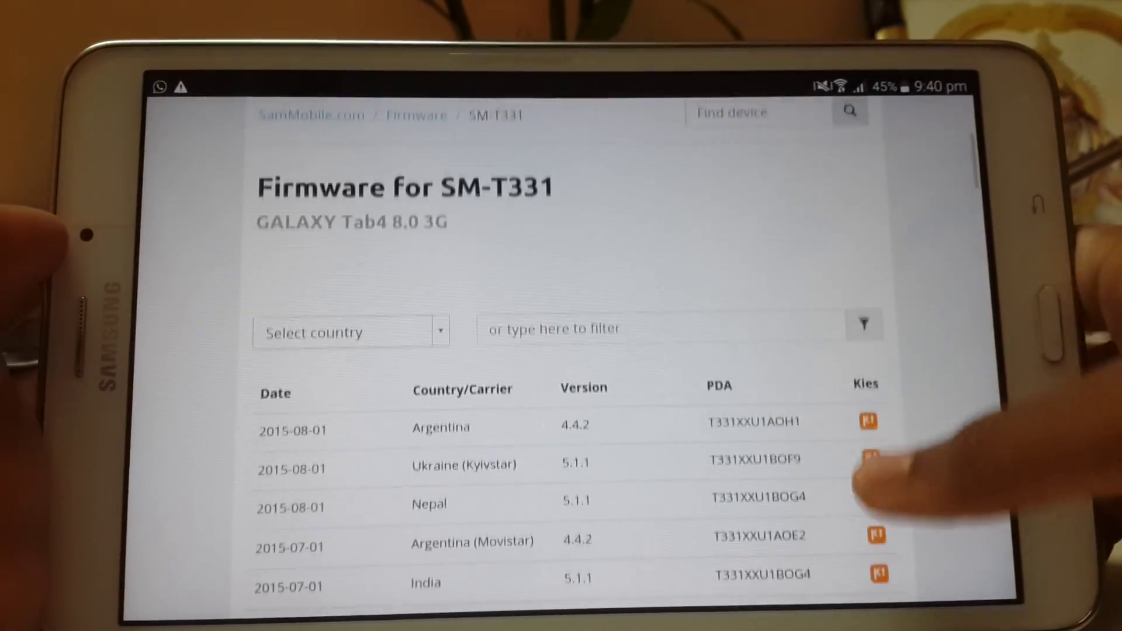
scroll(876, 351, down, 2)
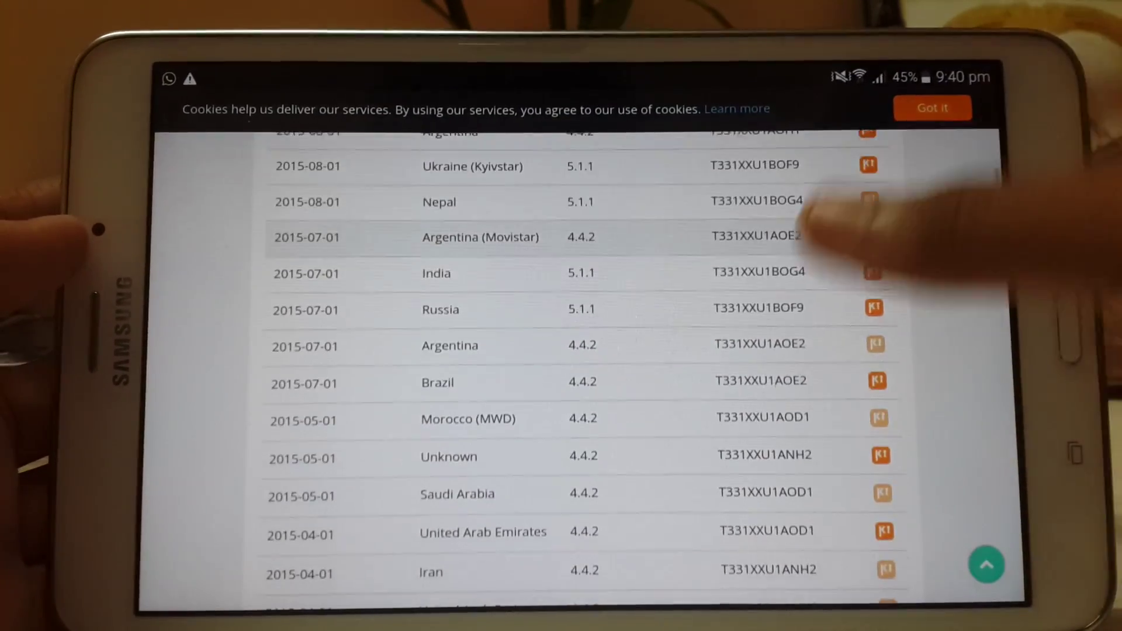
scroll(789, 351, up, 3)
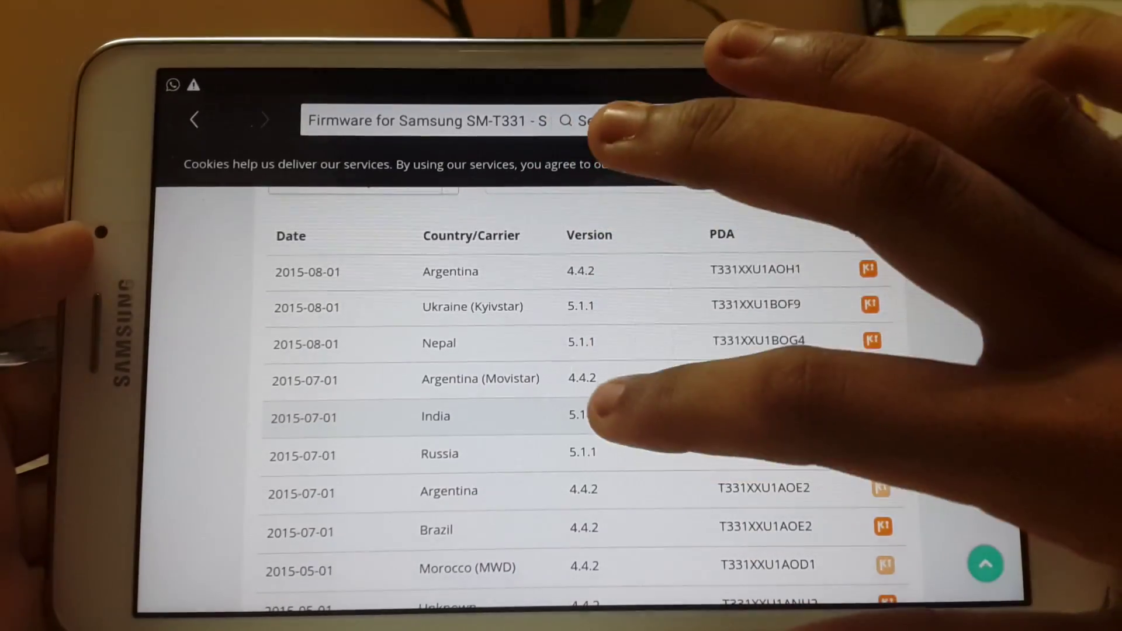
- Open the India Android 5.1.1 firmware T331XXU1BOG4 for a regular download
click(653, 413)
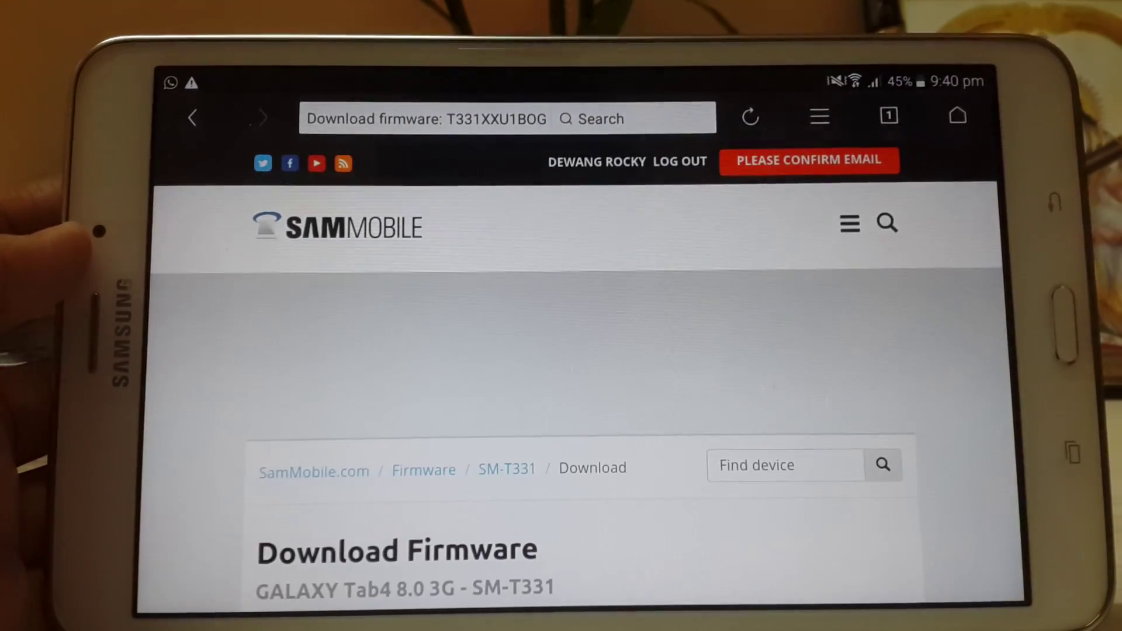
scroll(929, 351, down, 5)
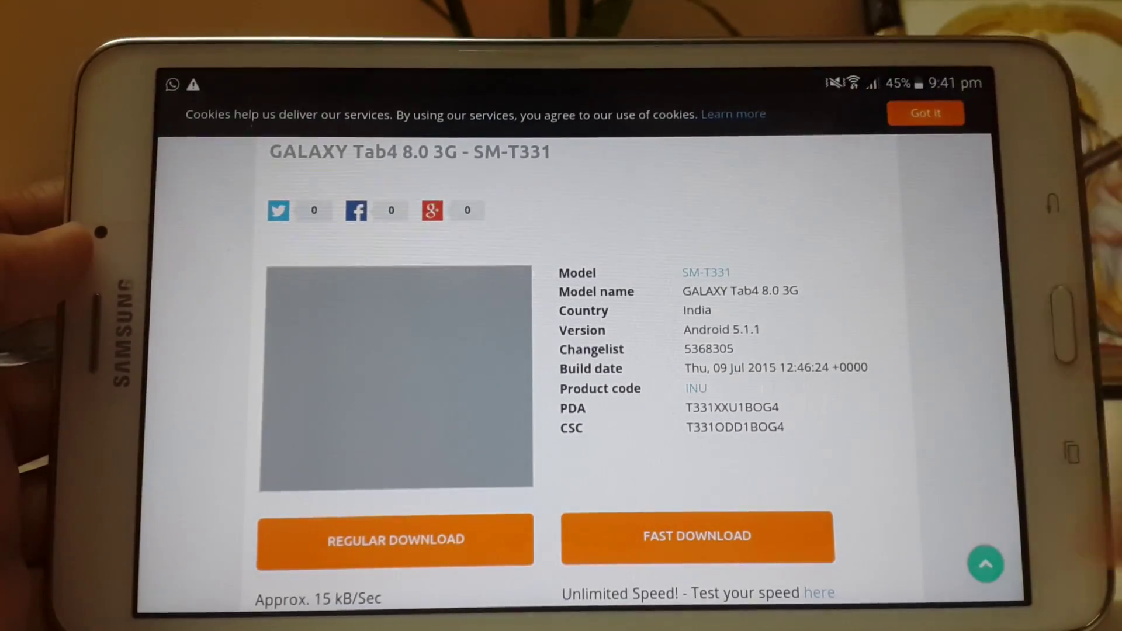
scroll(930, 351, up, 2)
scroll(929, 350, down, 4)
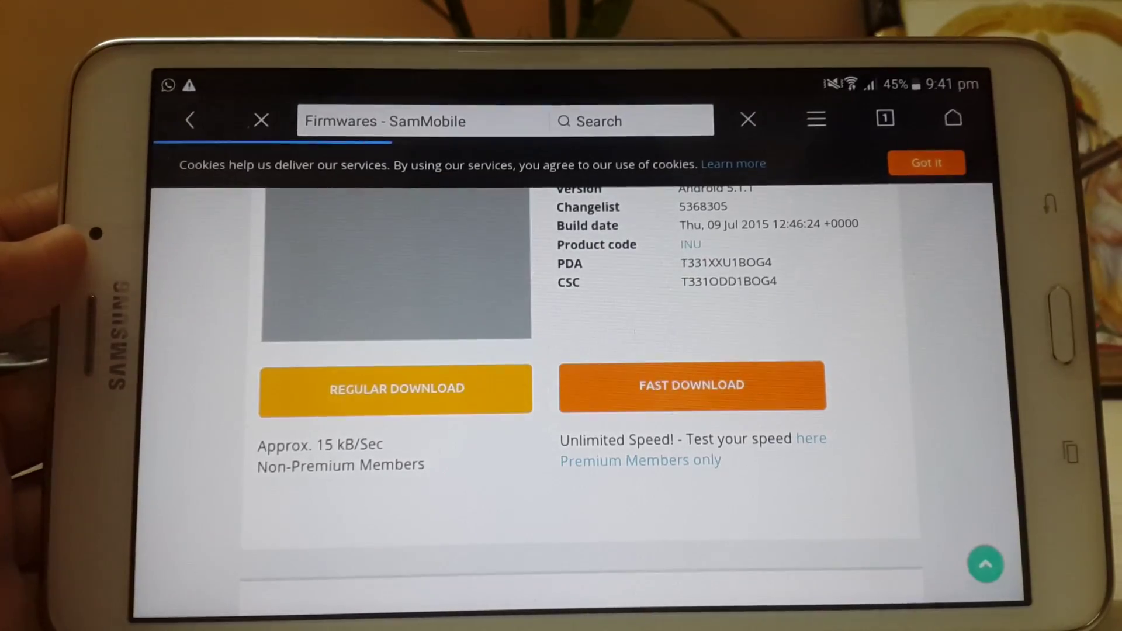
scroll(263, 351, down, 8)
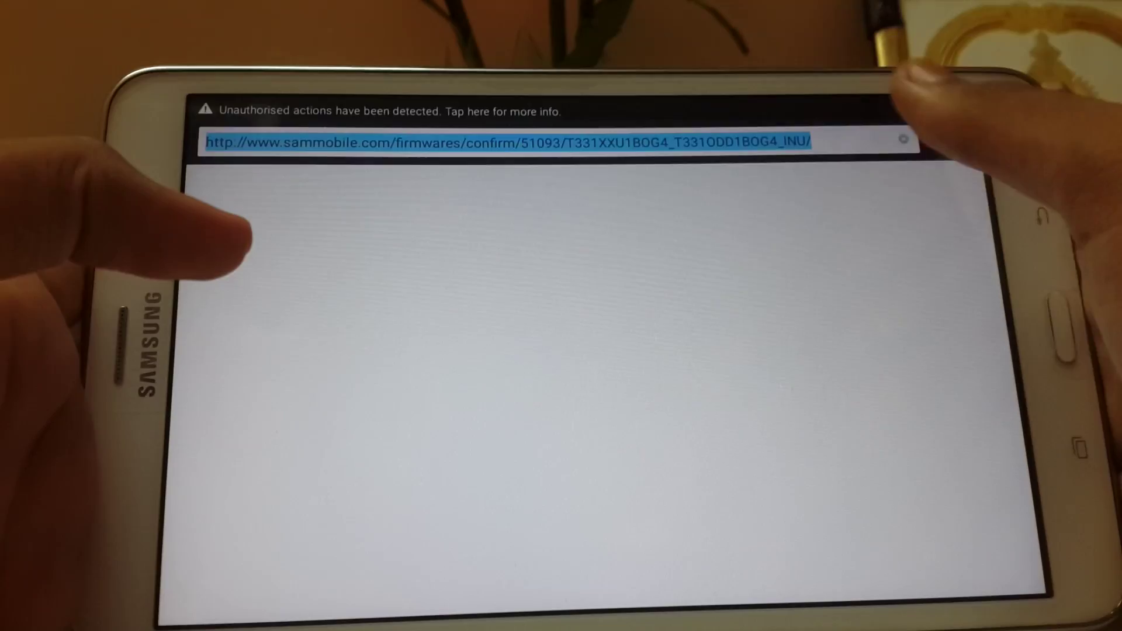
text(ta)
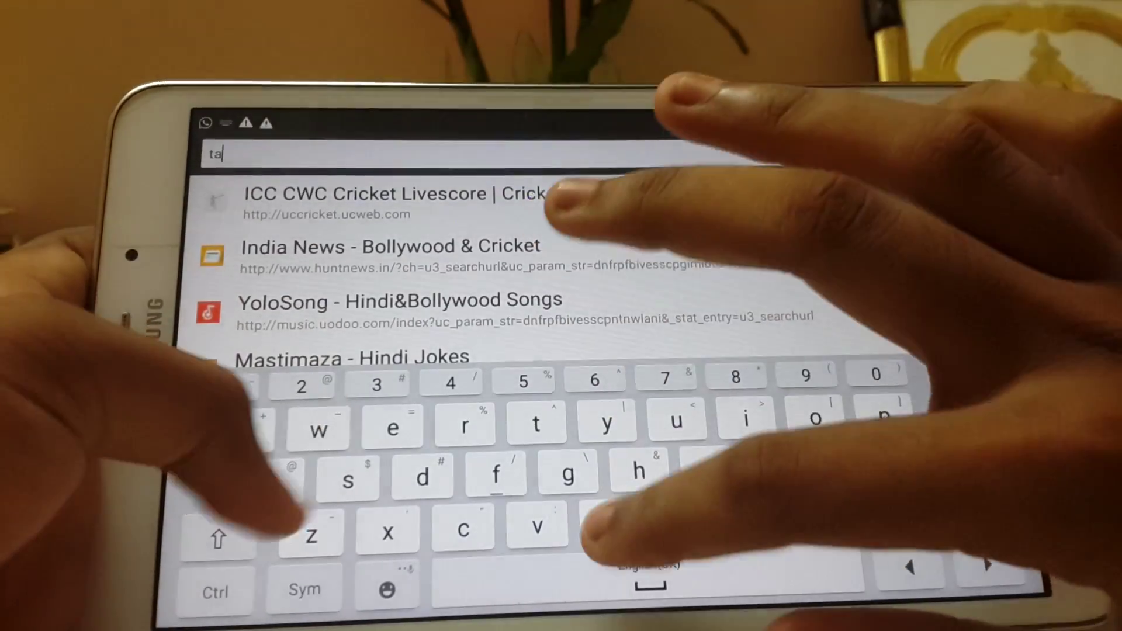
text(b 4 xd)
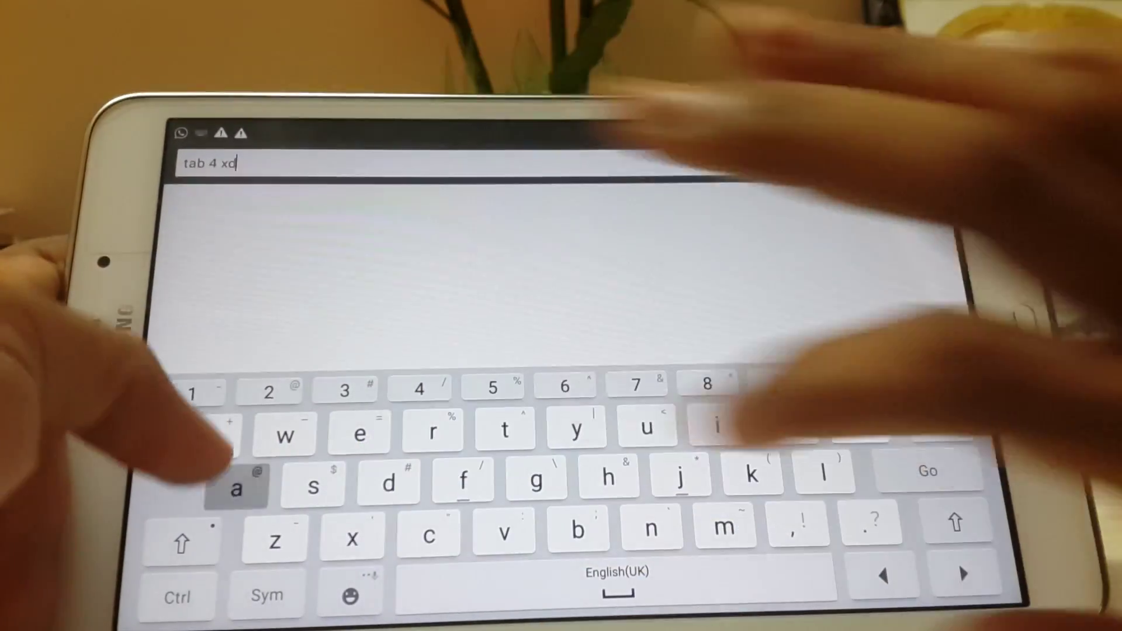
text(a)
- Run the web search 'tab 4 xda' to find the Samsung Galaxy Tab 4 XDA forum
key(Return)
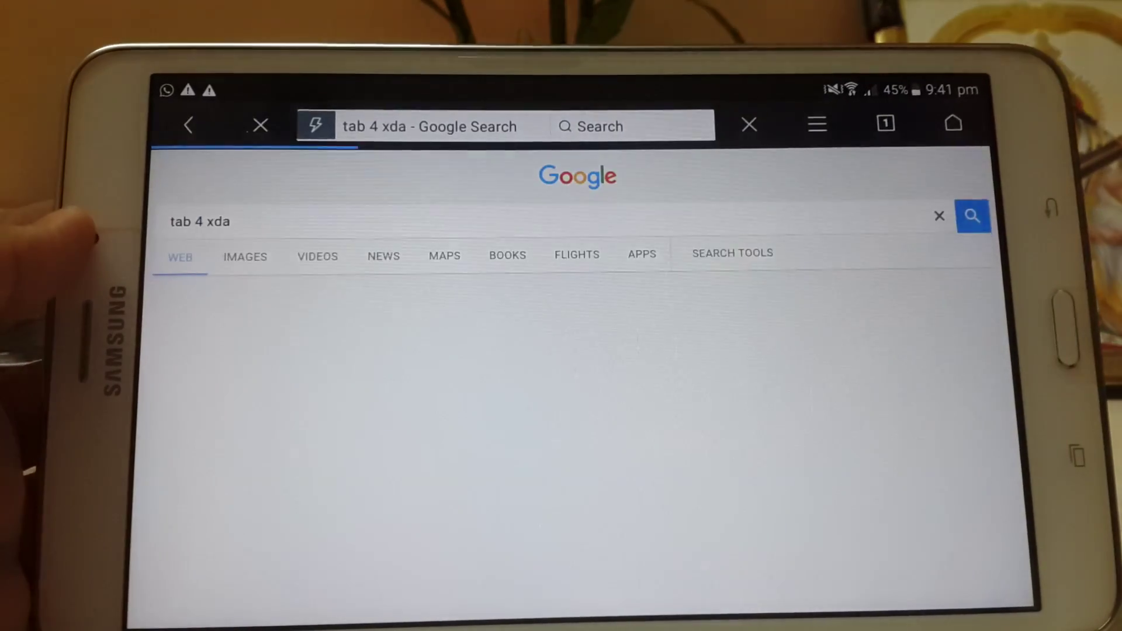
scroll(193, 281, down, 1)
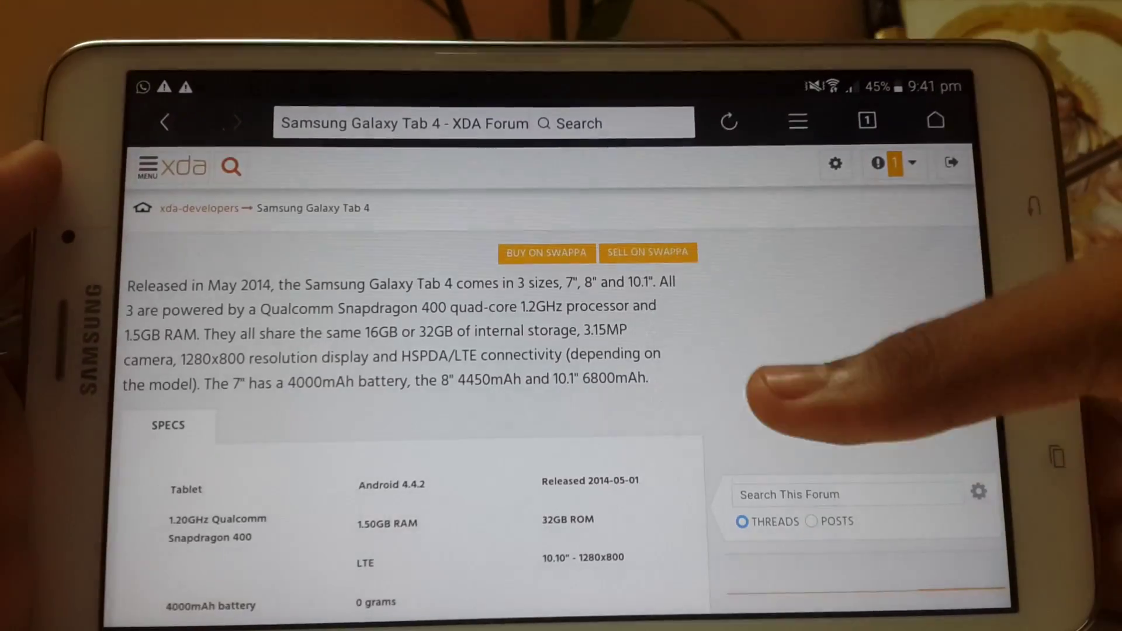
scroll(789, 395, down, 10)
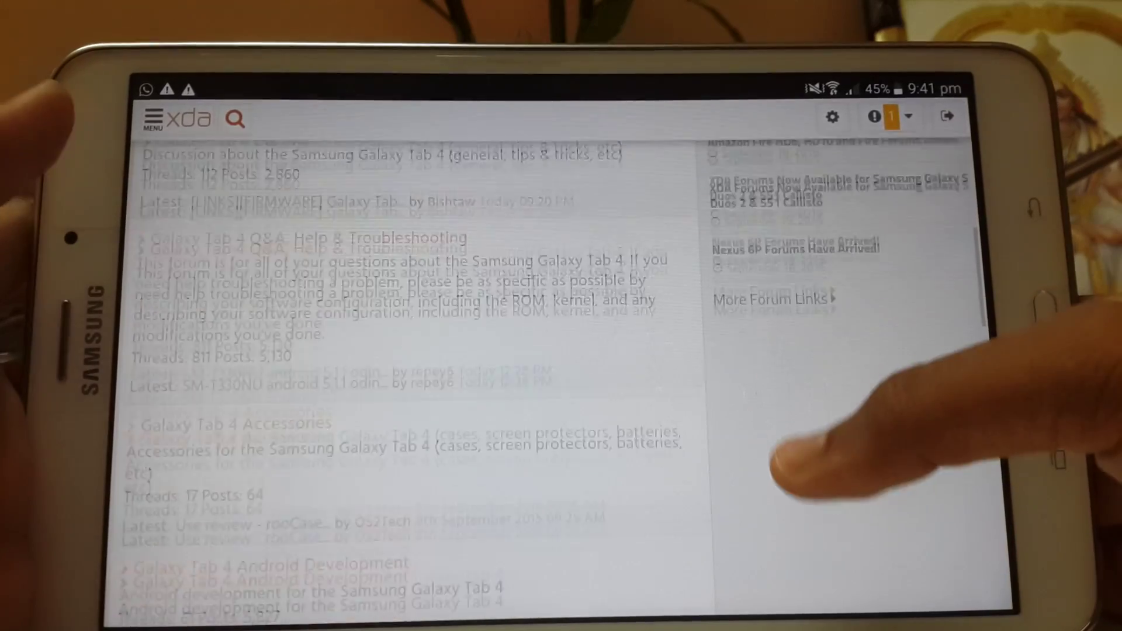
scroll(833, 395, down, 5)
scroll(833, 351, up, 3)
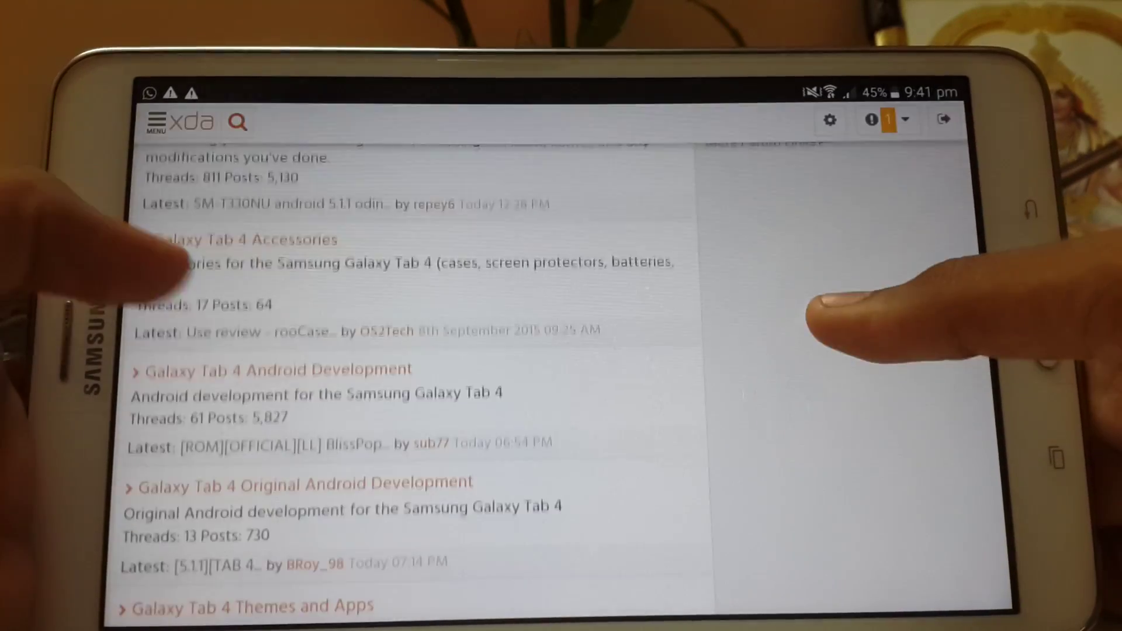
- Go into the Galaxy Tab 4 Original Android Development sub-forum for the TWRP 2.8.7.0 thread
click(305, 483)
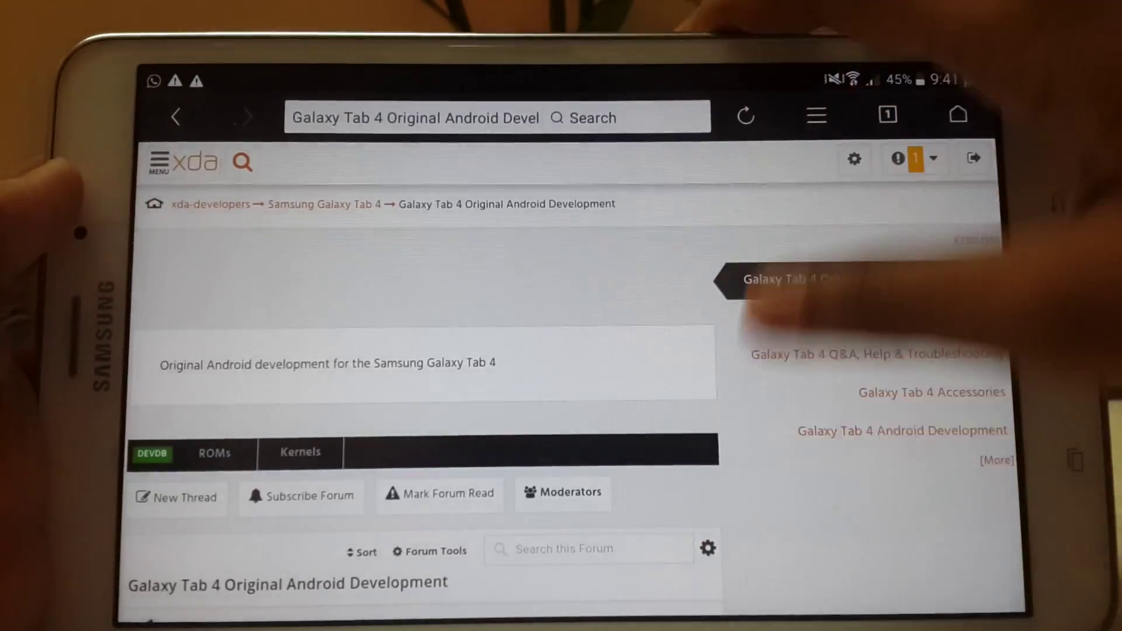
scroll(788, 395, down, 8)
scroll(789, 394, down, 6)
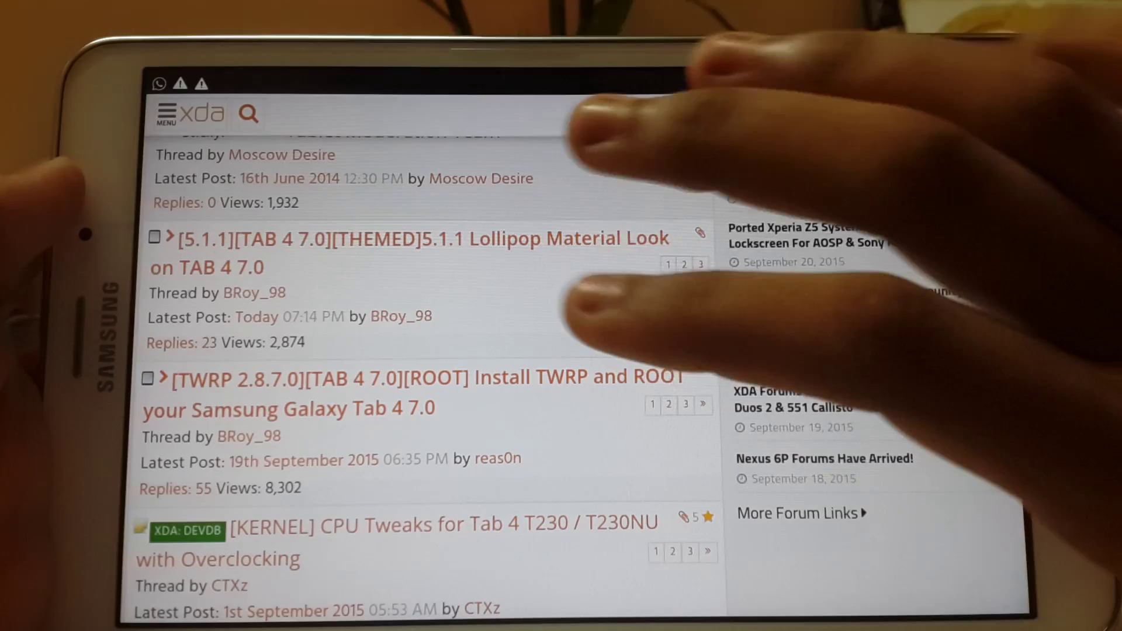
scroll(701, 350, down, 4)
scroll(701, 351, down, 3)
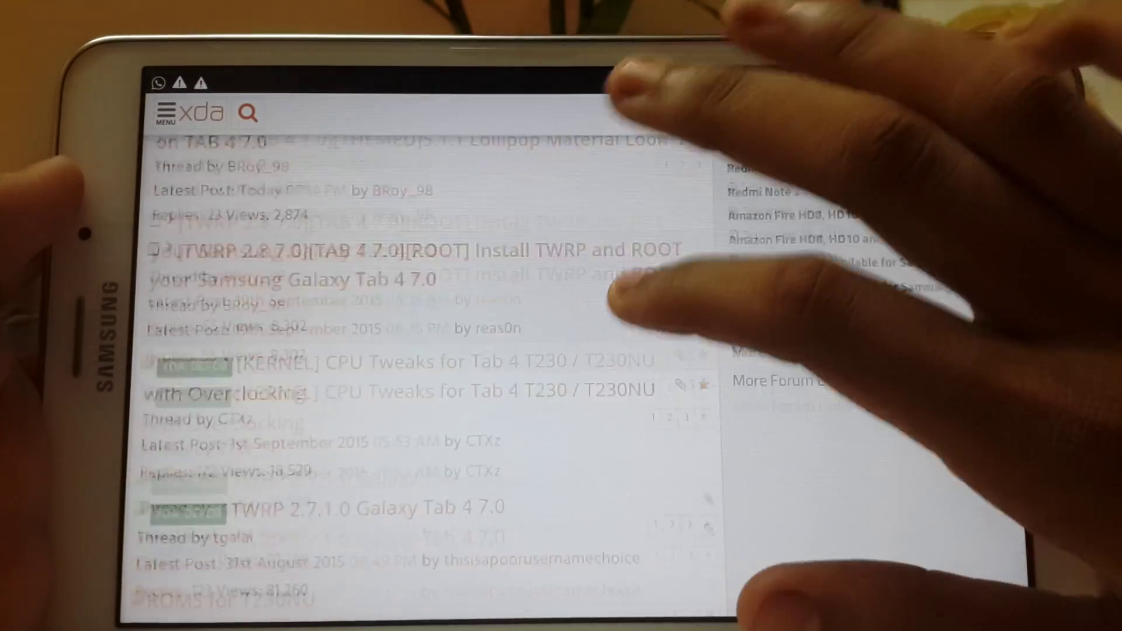
scroll(701, 351, down, 3)
scroll(702, 350, down, 3)
scroll(701, 351, down, 2)
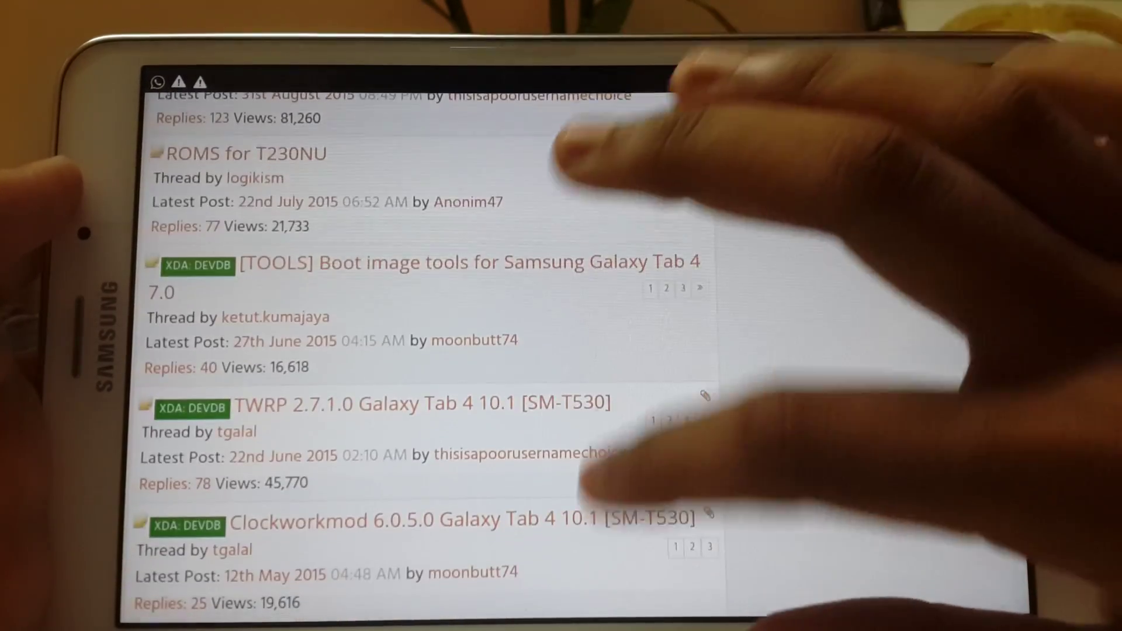
scroll(701, 351, down, 3)
scroll(702, 352, down, 2)
scroll(683, 334, up, 3)
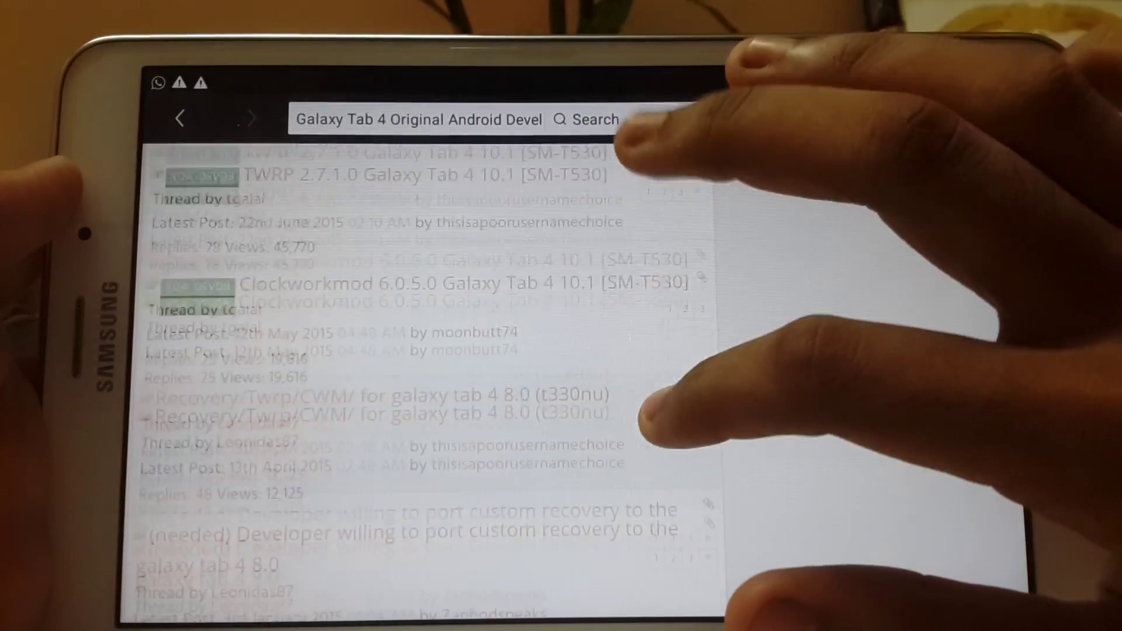
scroll(685, 350, up, 2)
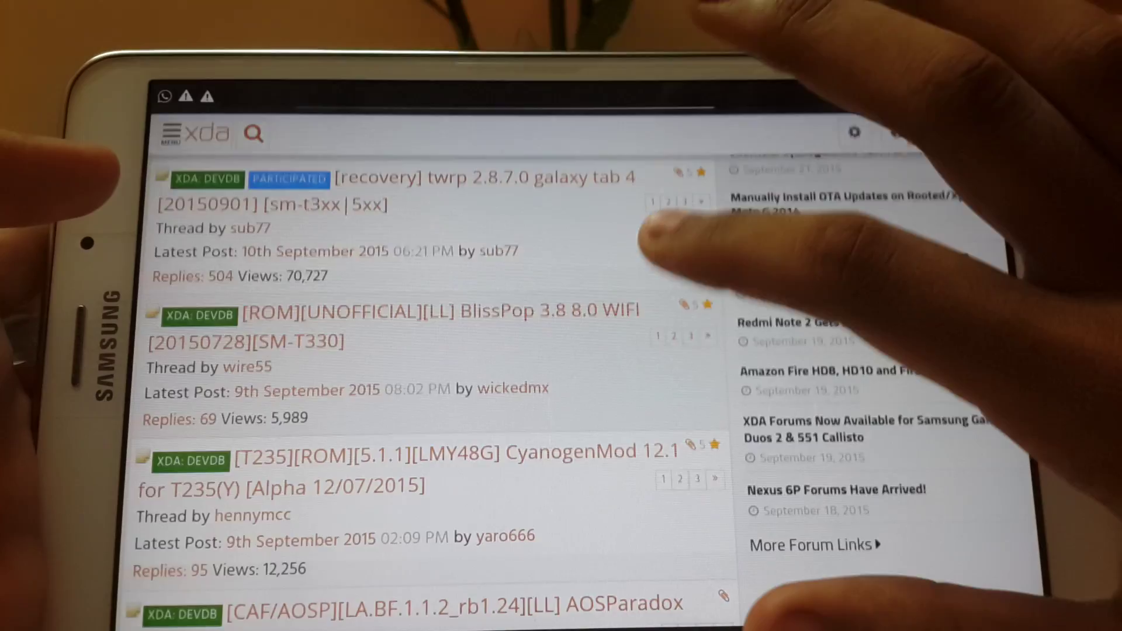
scroll(666, 263, up, 3)
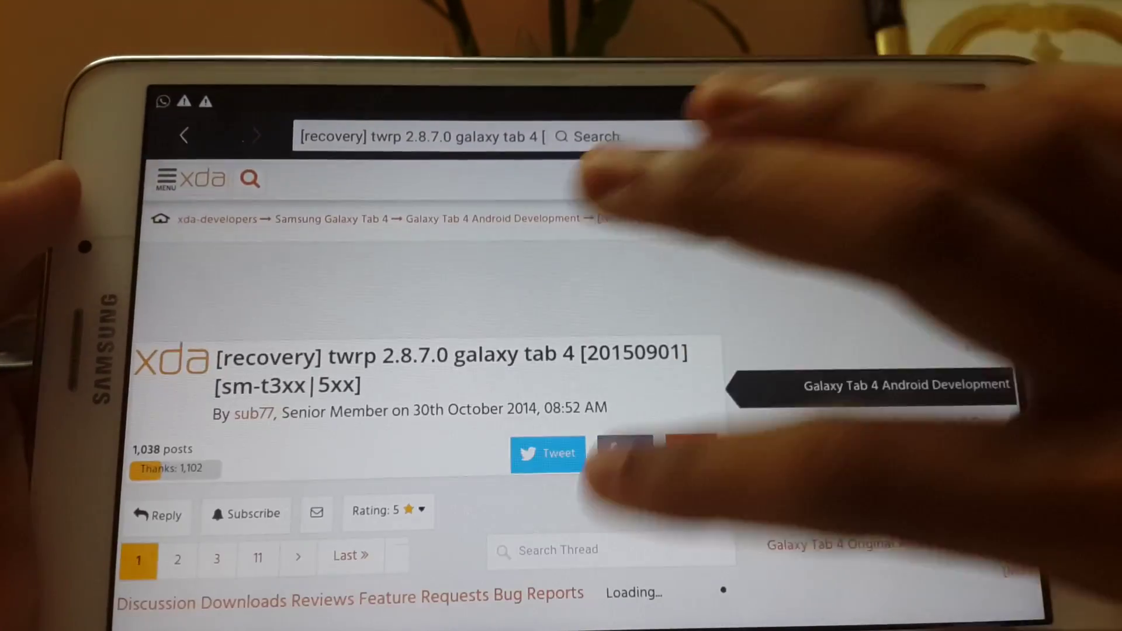
scroll(614, 394, down, 10)
scroll(613, 394, down, 10)
scroll(614, 395, down, 8)
scroll(614, 350, down, 8)
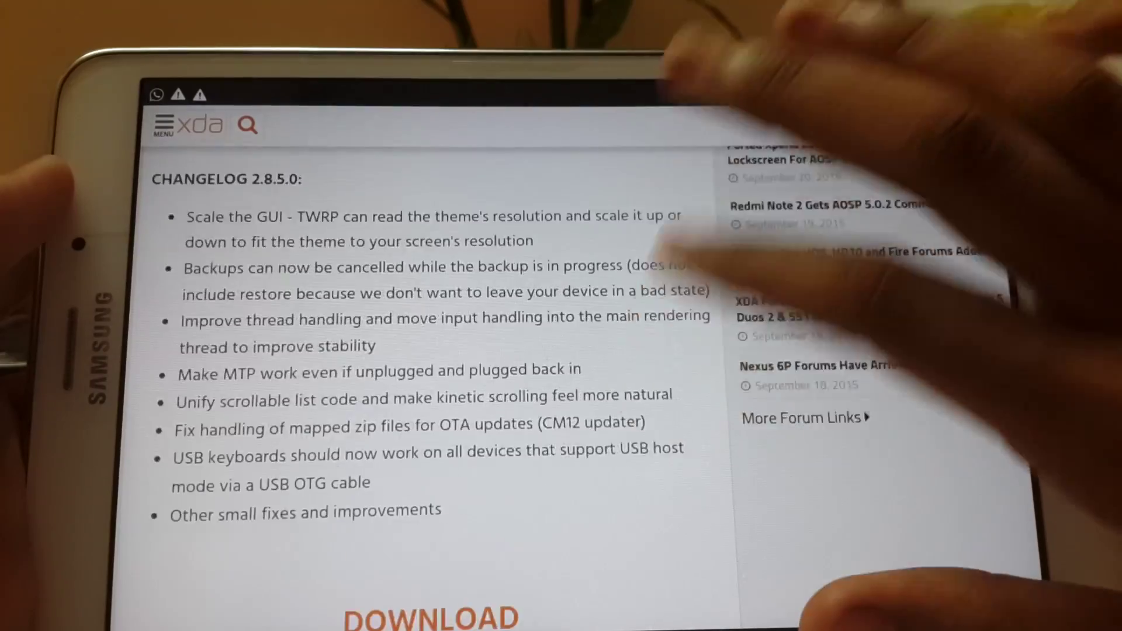
scroll(613, 350, down, 2)
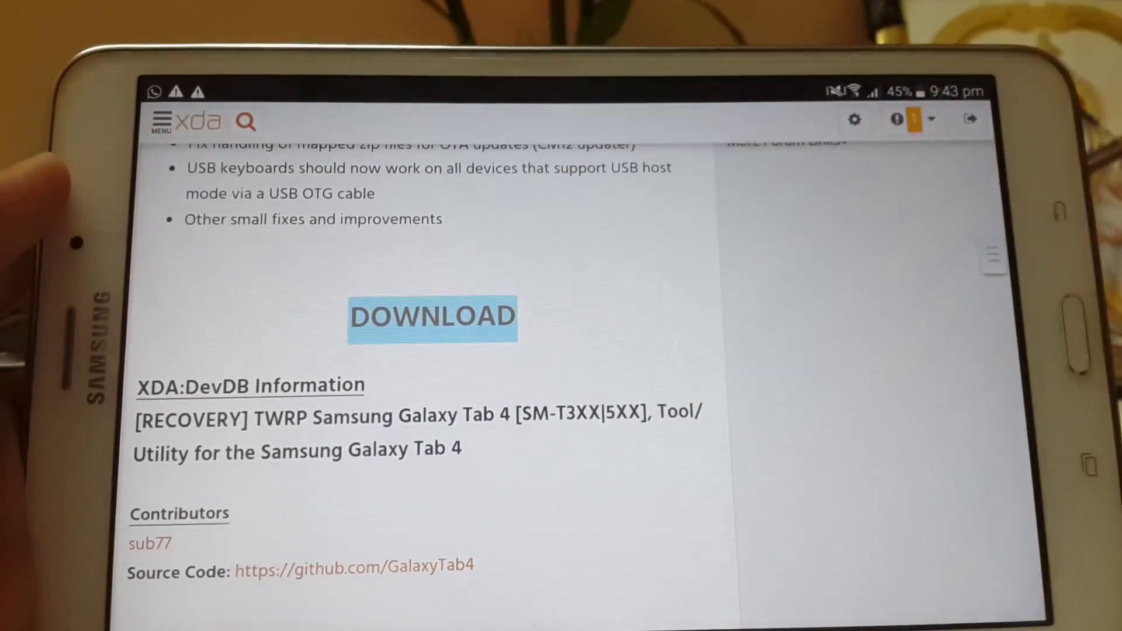
- Follow the thread's DOWNLOAD link to sub77's dirLIST of TWRP 2.8.7.0 images
click(433, 316)
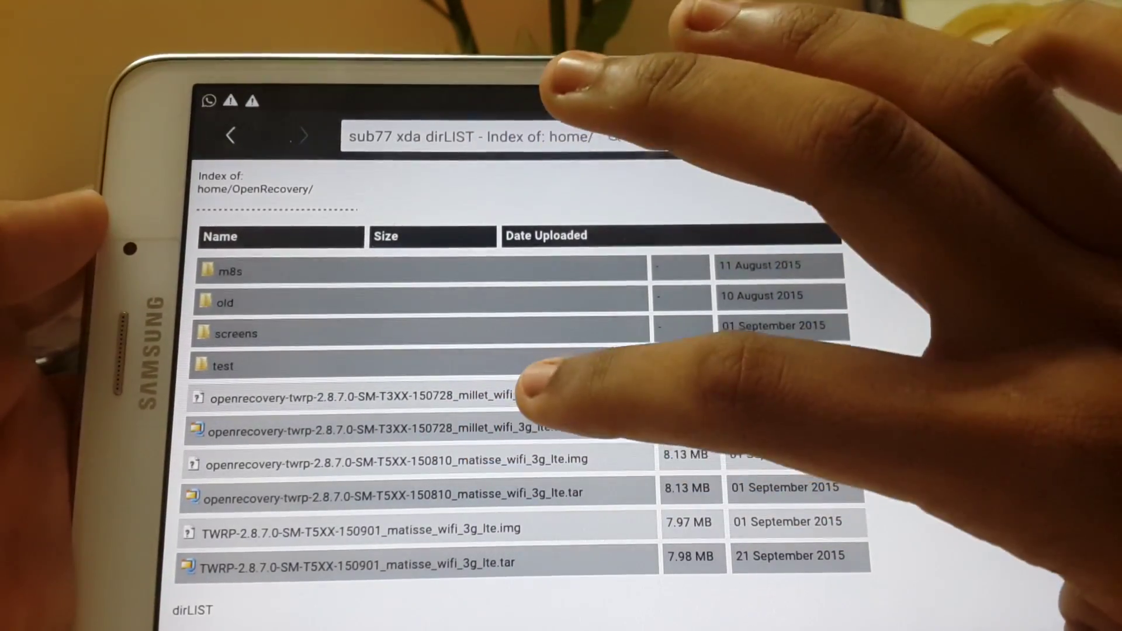
- Try a TWRP .img file, then go back to the 'tab 4 xda' Google results
click(391, 395)
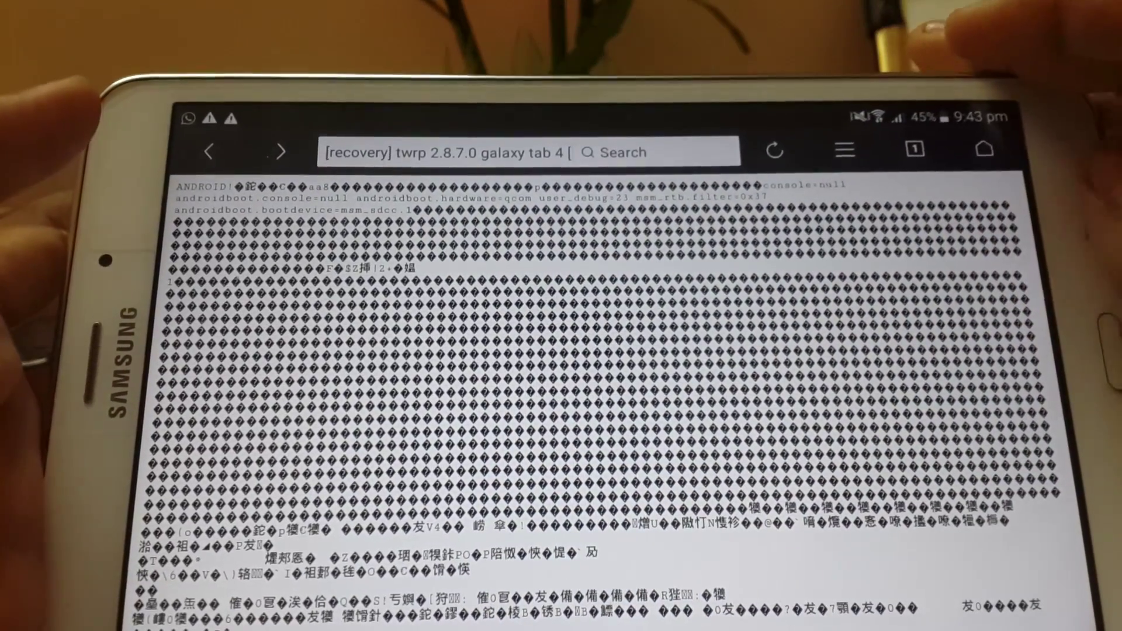
click(209, 152)
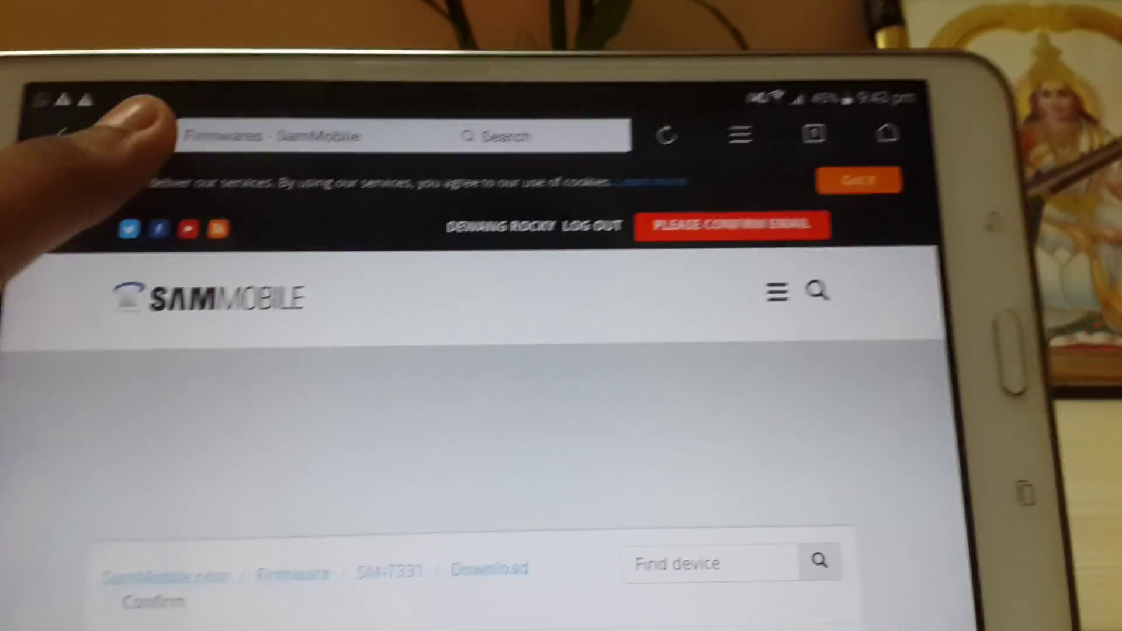
click(61, 135)
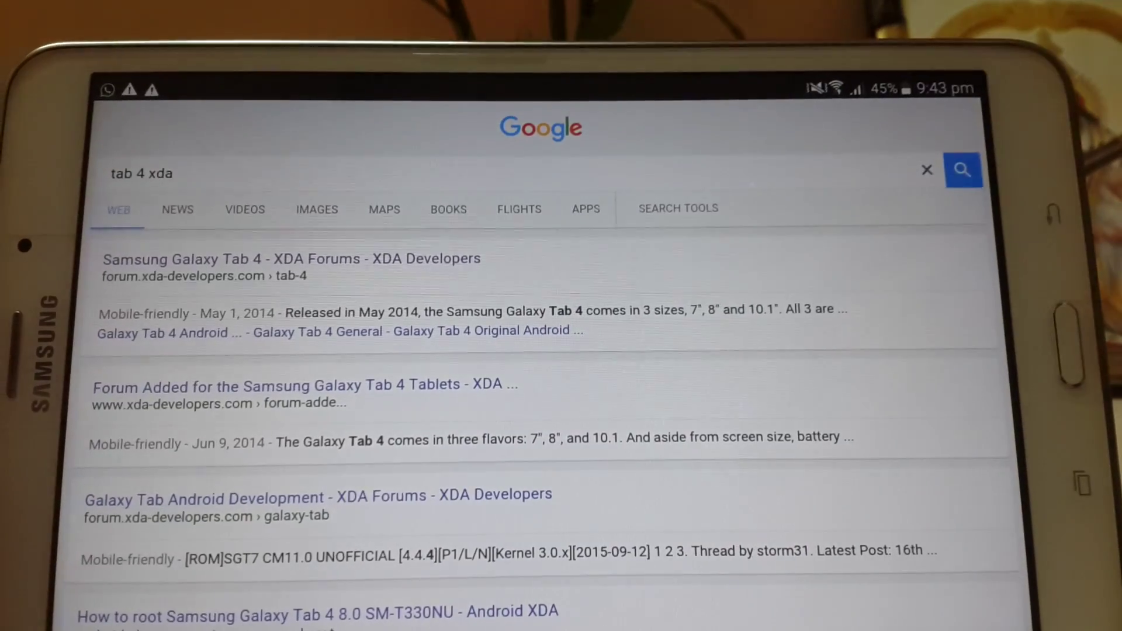
- Go to the tablet's home screen and raise the ringtone volume to about a third
key(super)
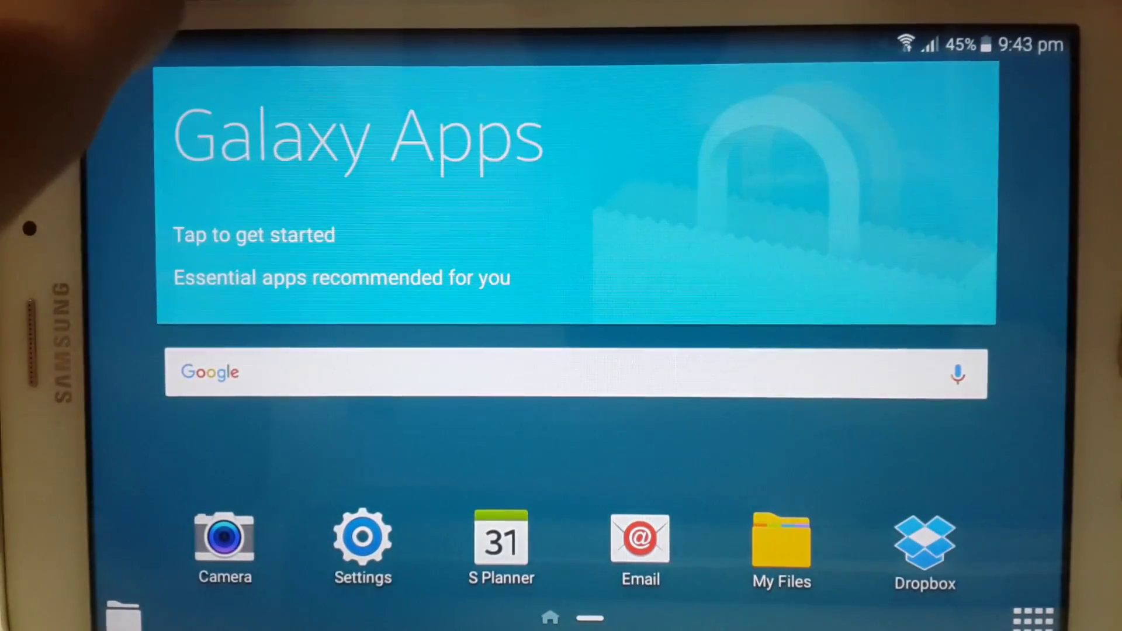
key(XF86AudioLowerVolume)
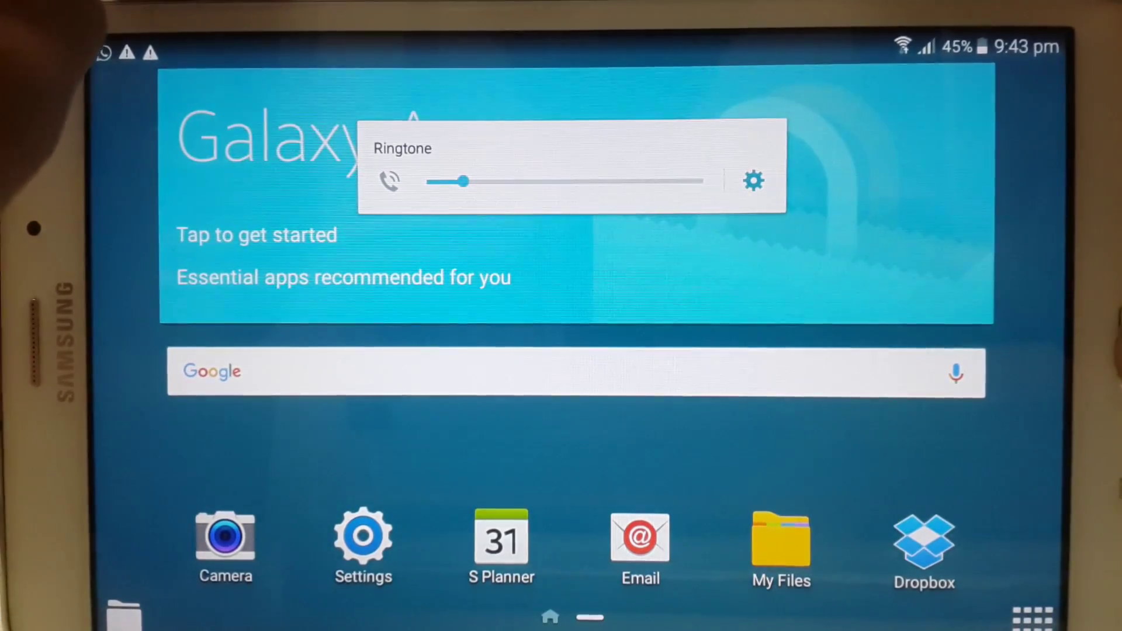
key(XF86AudioRaiseVolume)
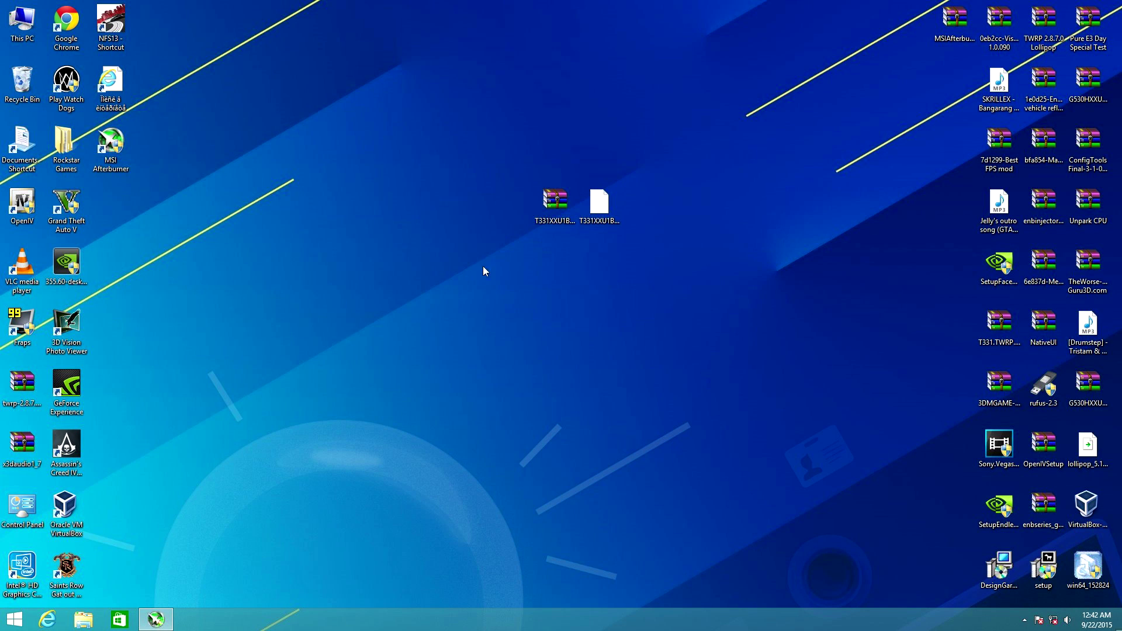
double_click(566, 203)
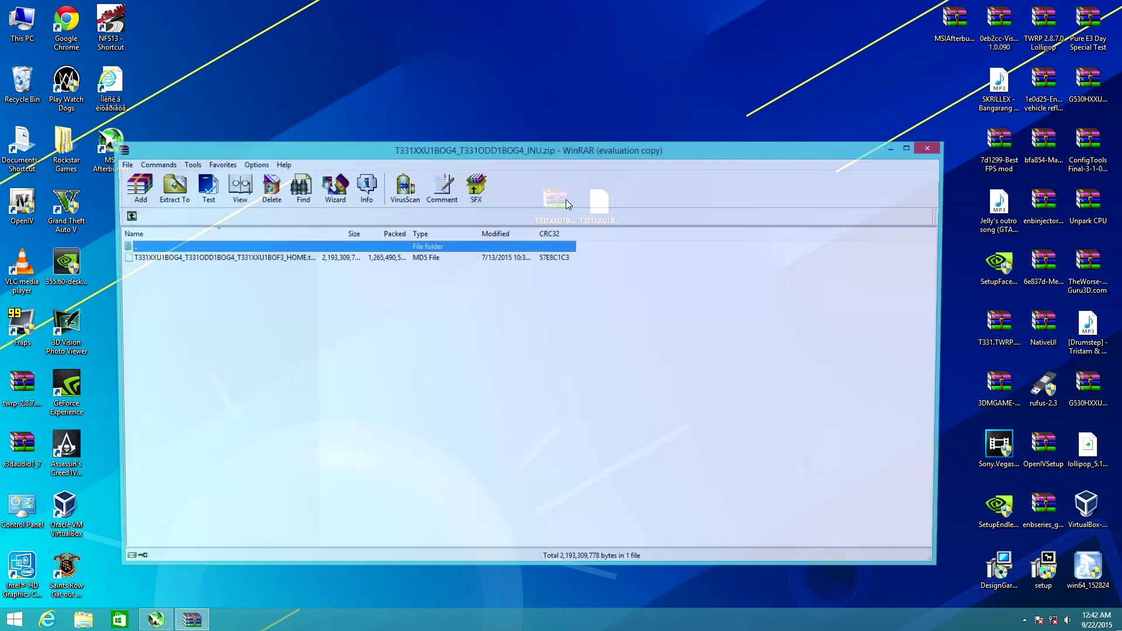
click(234, 258)
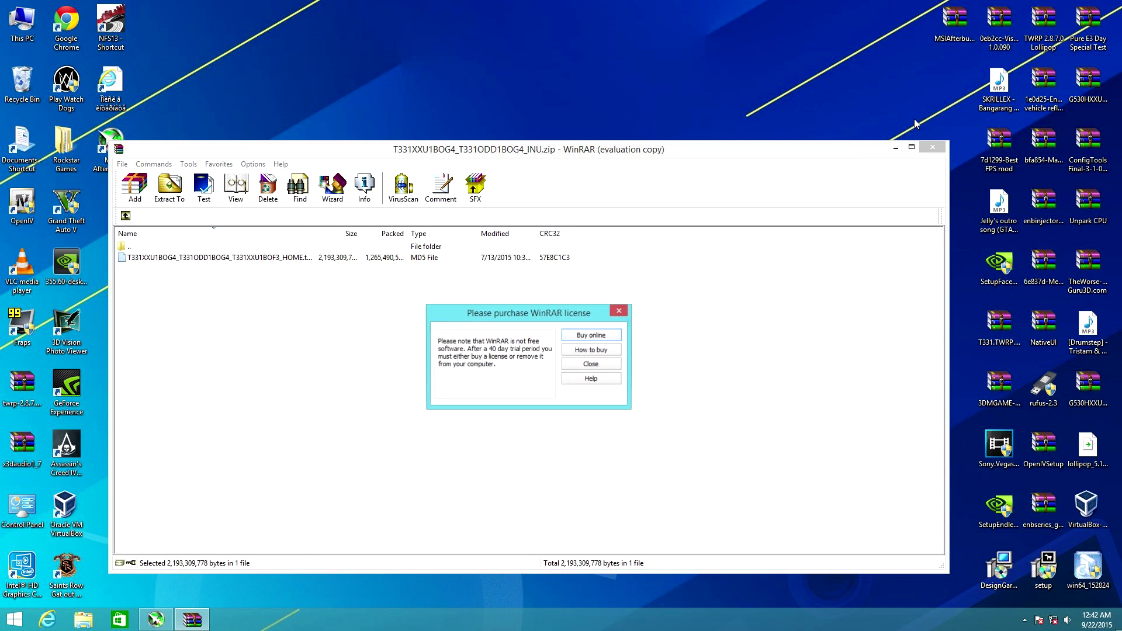
click(618, 312)
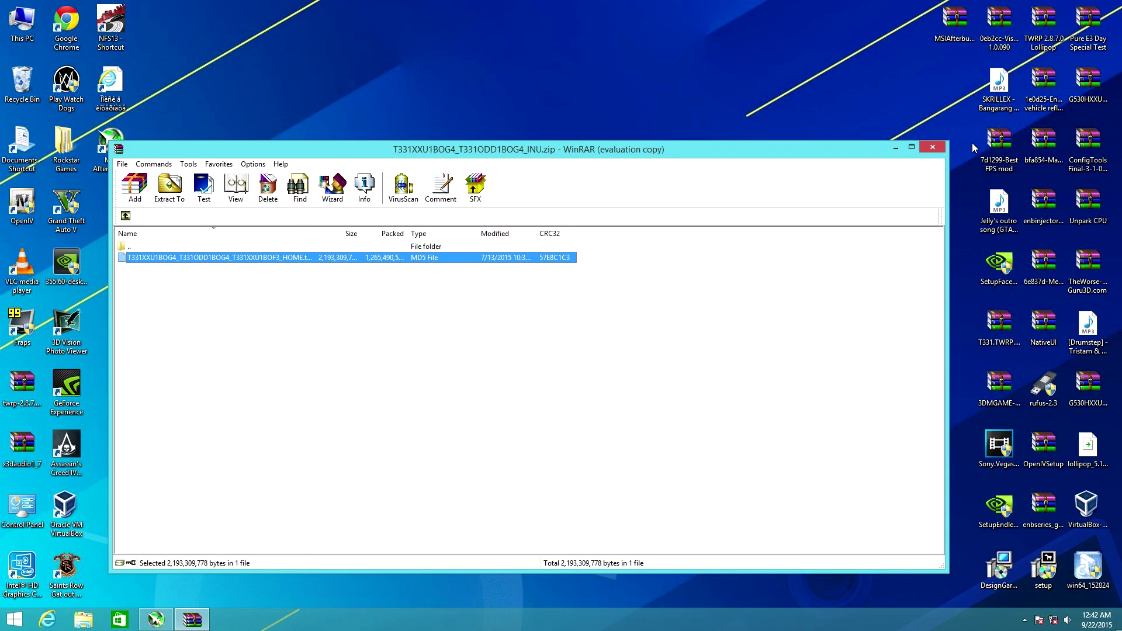
click(932, 148)
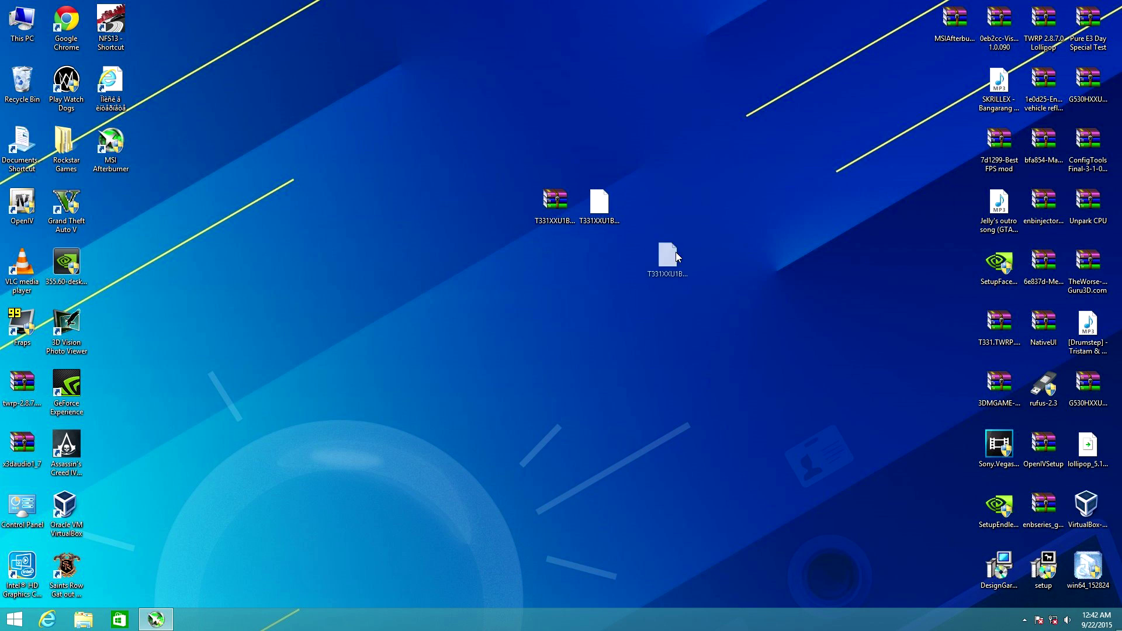
- Drop the '.md5' from the firmware file name, confirm the extension change, and rearrange the desktop files
drag(676, 256, 653, 210)
right_click(649, 210)
click(701, 401)
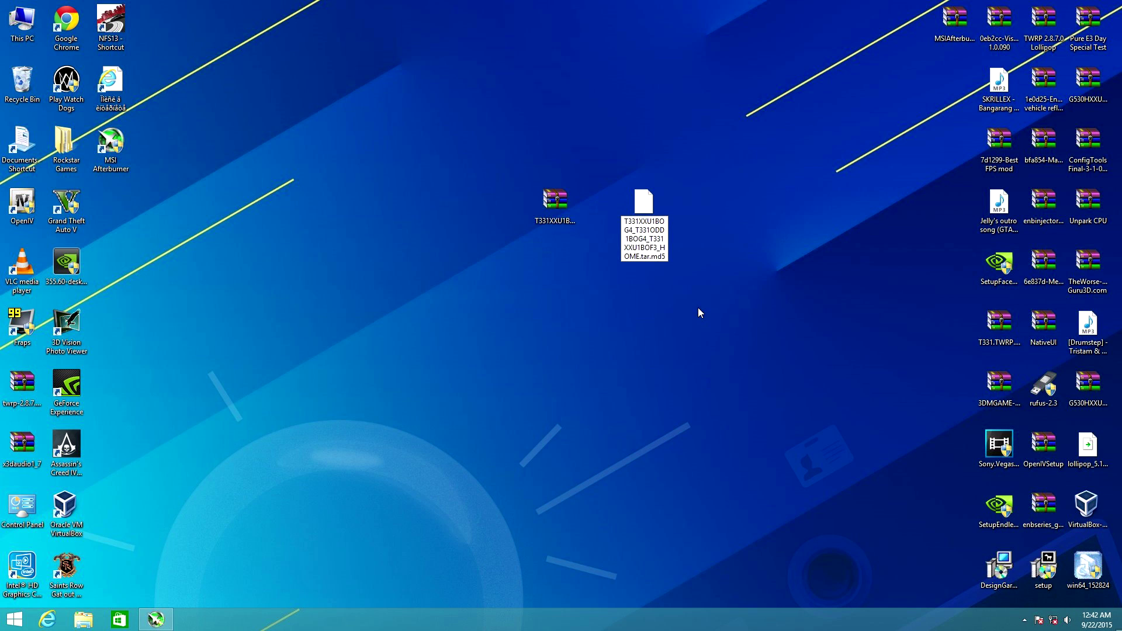
key(BackSpace)
key(BackSpace)
key(BackSpace)
key(Return)
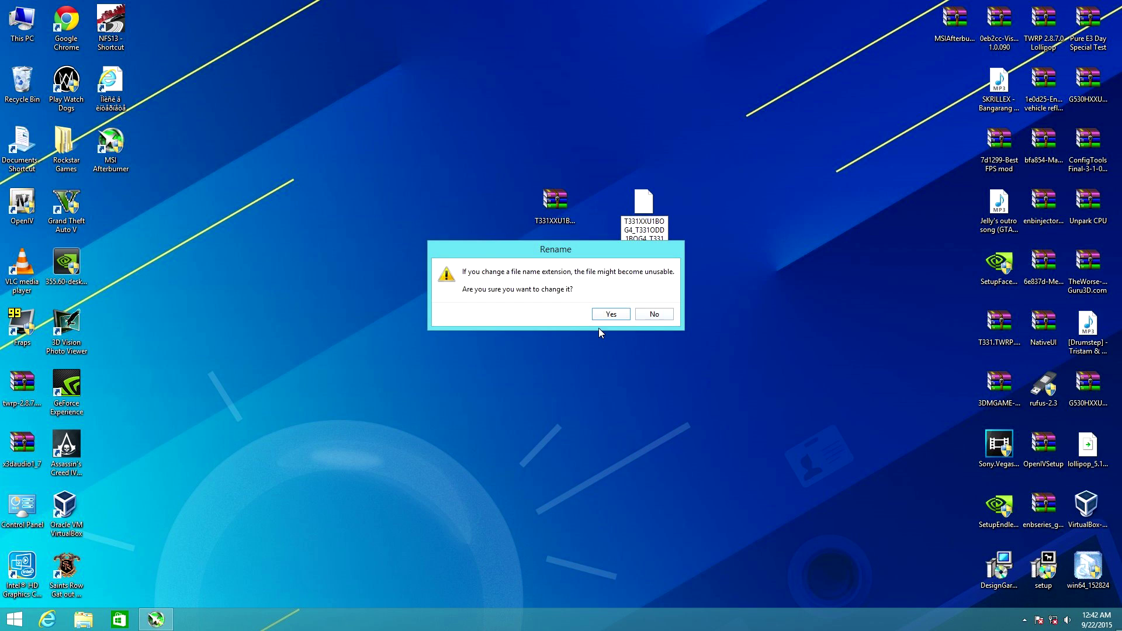
click(610, 314)
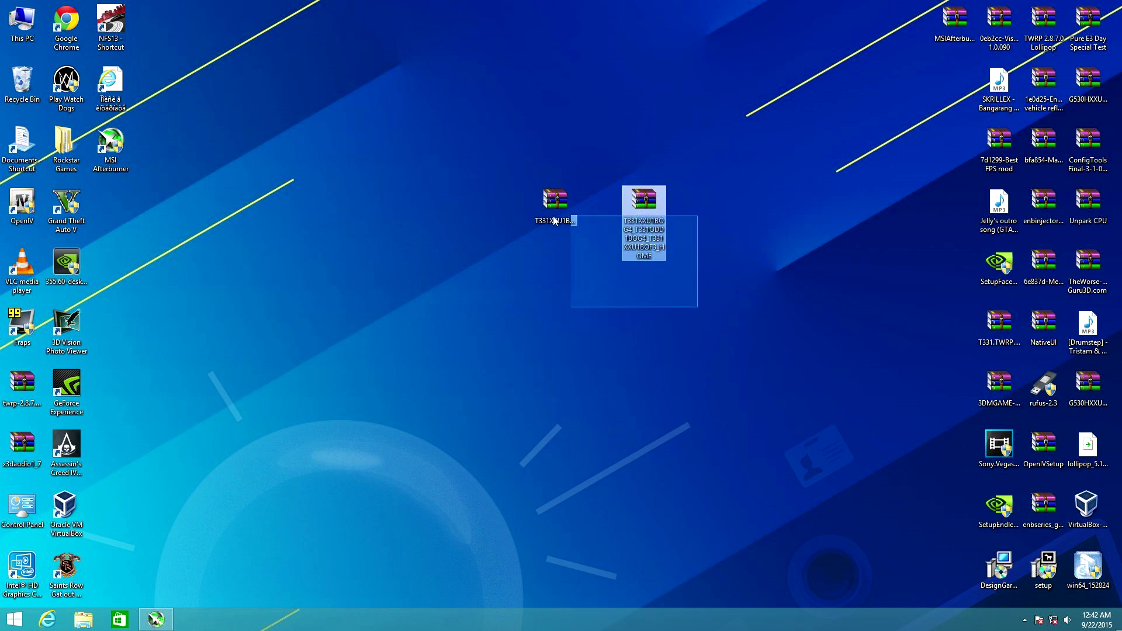
drag(118, 216, 119, 217)
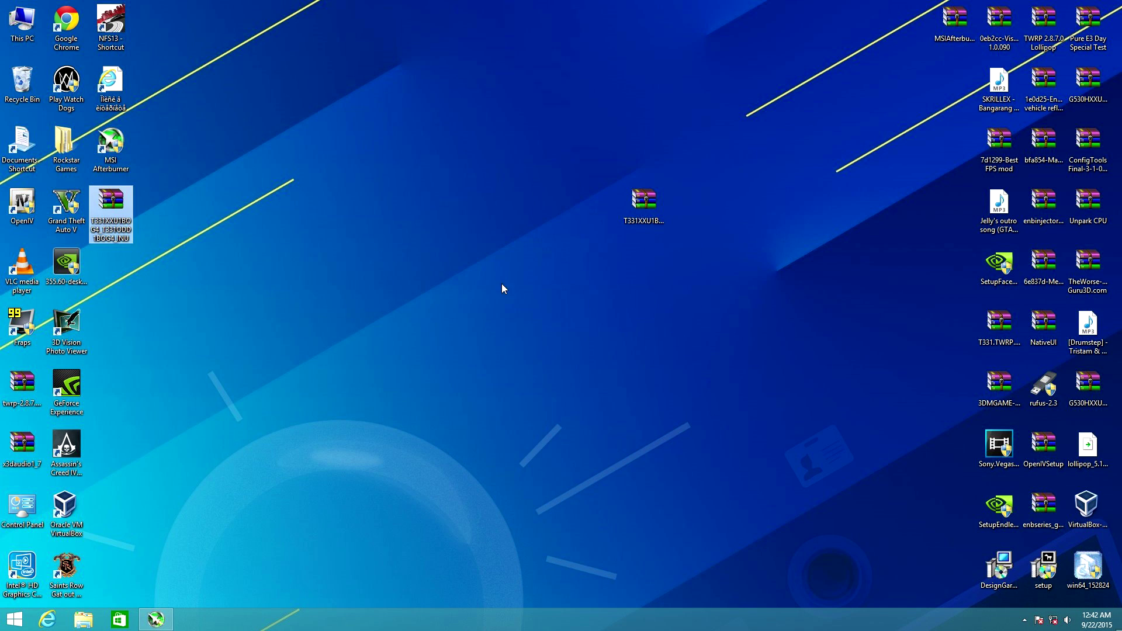
drag(651, 207, 474, 210)
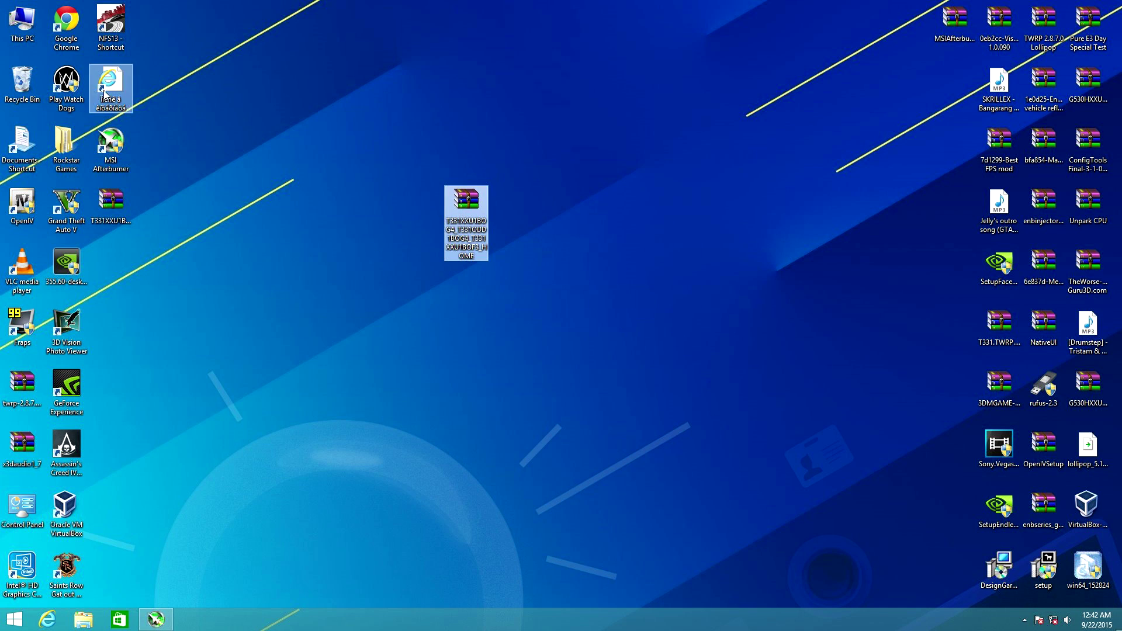
- Start Odin3 and load the Desktop's T331XXU1BOG4 HOME .tar firmware as PDA
double_click(22, 27)
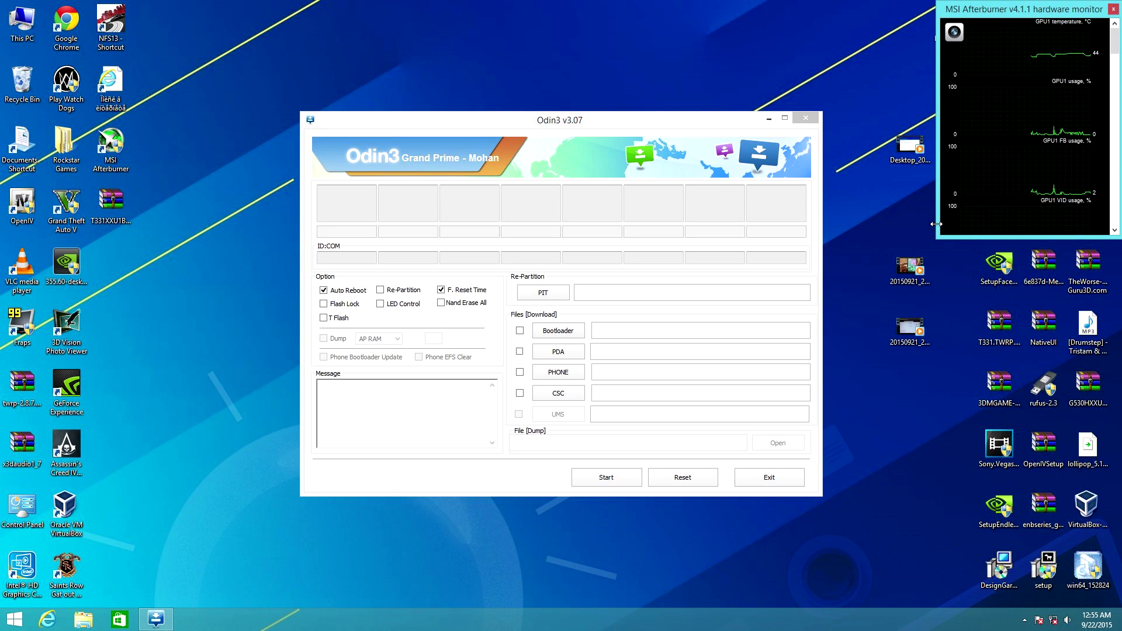
click(557, 352)
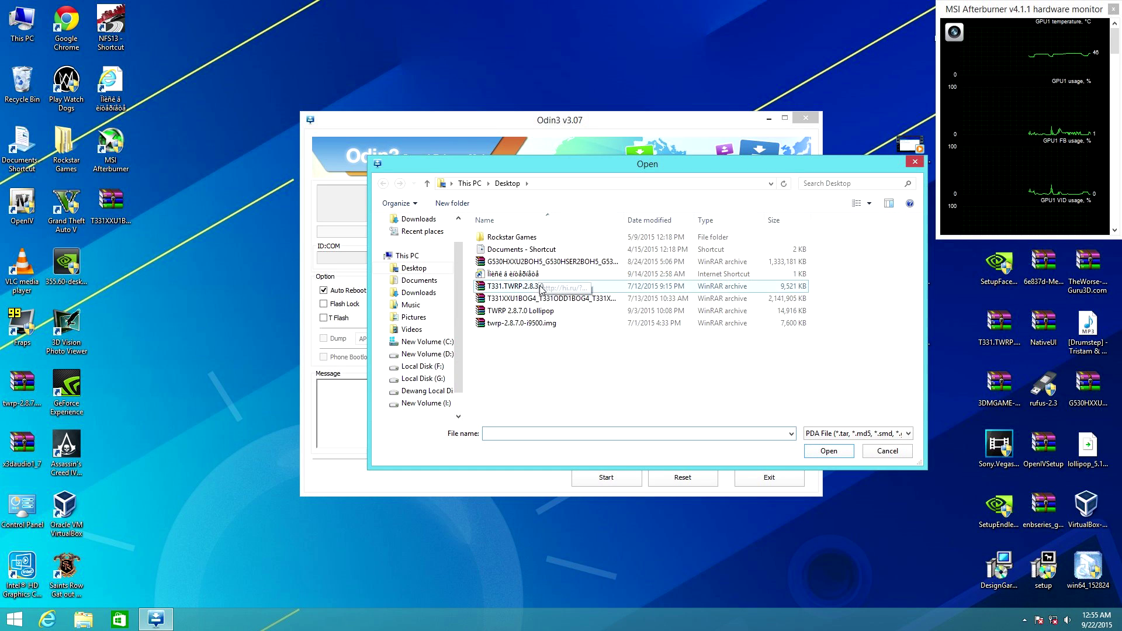
click(828, 451)
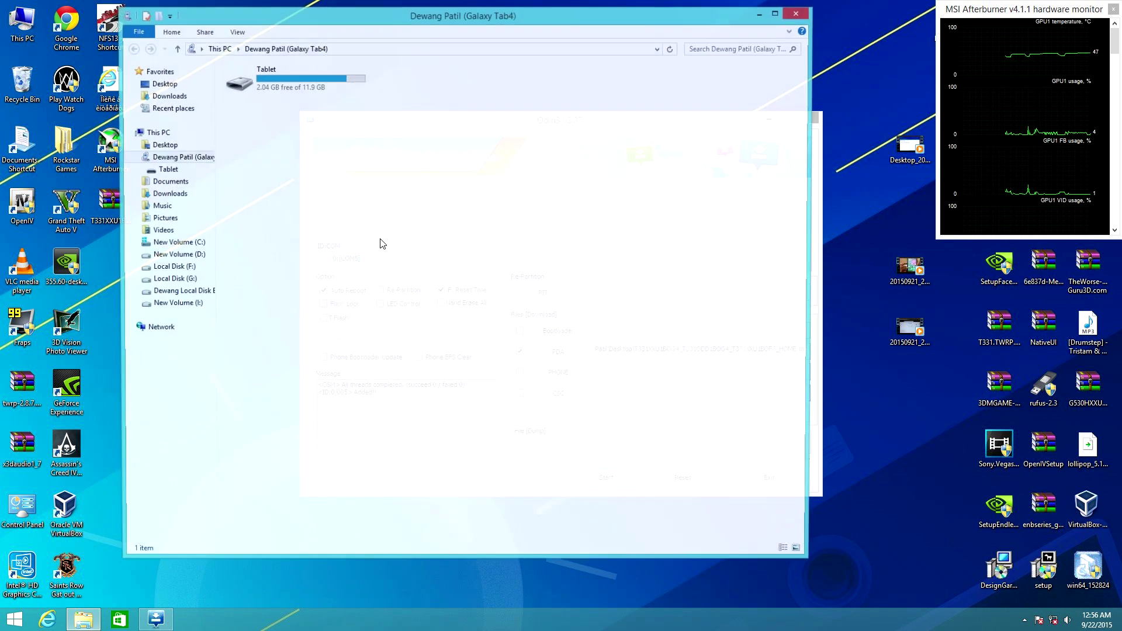
- Close the tablet's File Explorer window so Odin3 shows 0:[COM5] Added!!
click(800, 11)
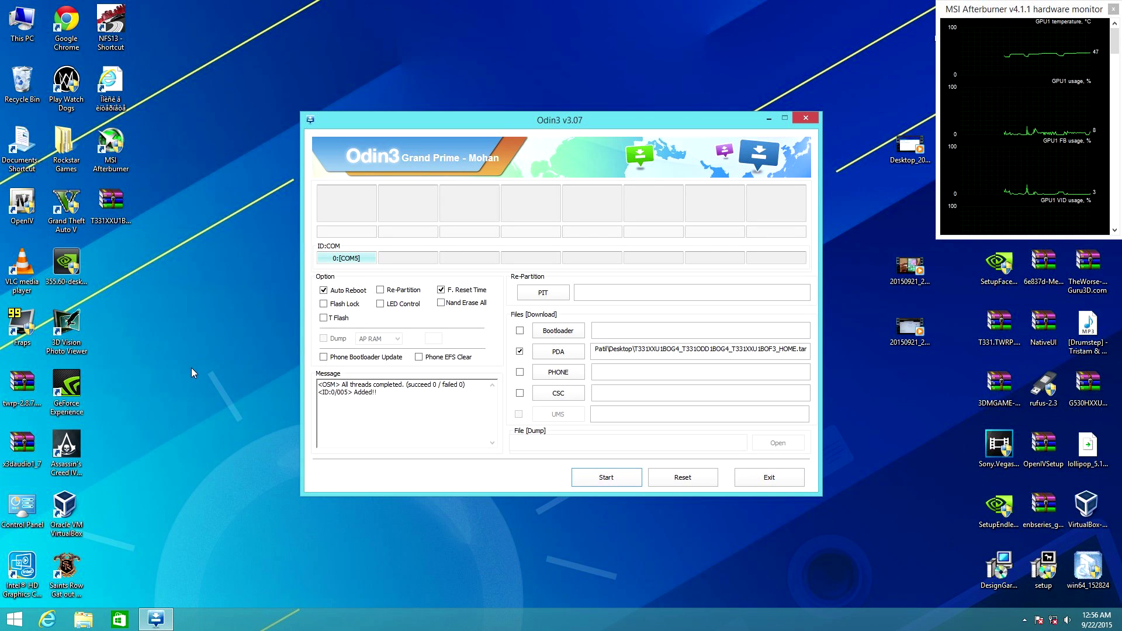